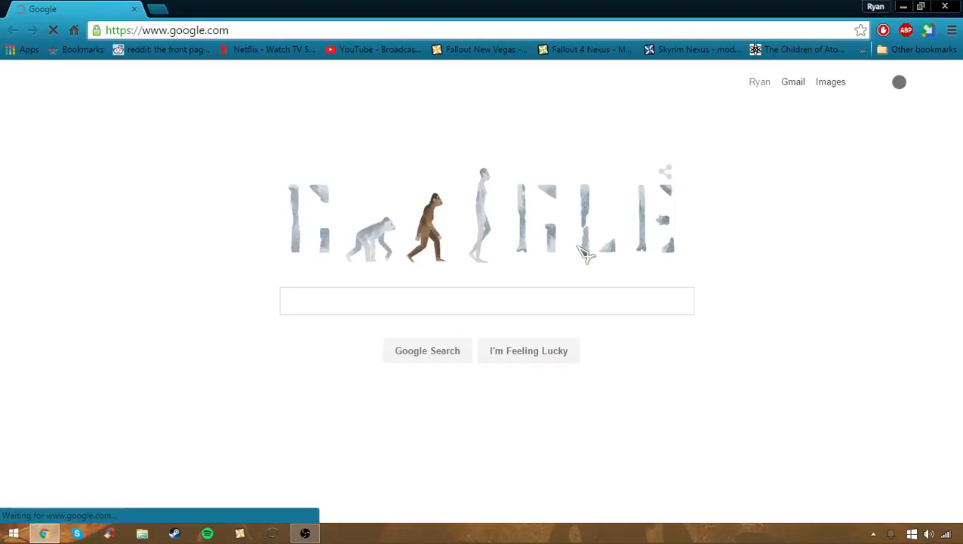
Open the "Guild Chat Servers" news entry on The Children of Atom guild site.
{"action": "left_click", "coordinate": [793, 52]}
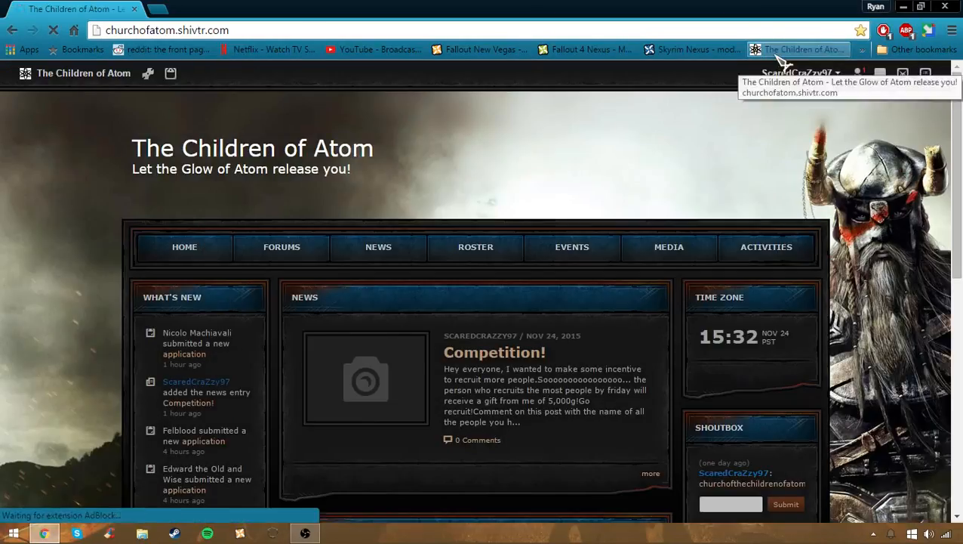
{"action": "left_click", "coordinate": [379, 253]}
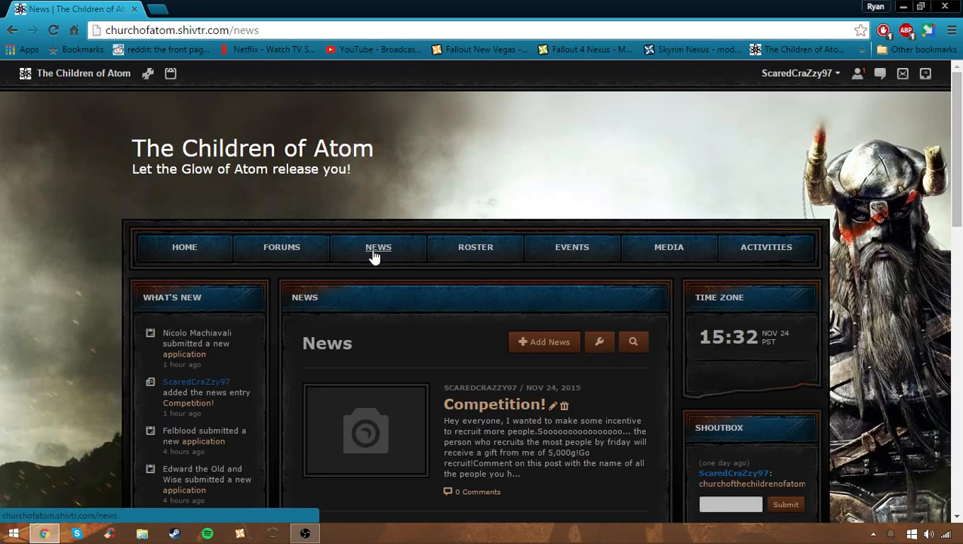
{"action": "scroll", "coordinate": [372, 253], "scroll_direction": "down", "scroll_amount": 3}
{"action": "scroll", "coordinate": [371, 253], "scroll_direction": "down", "scroll_amount": 3}
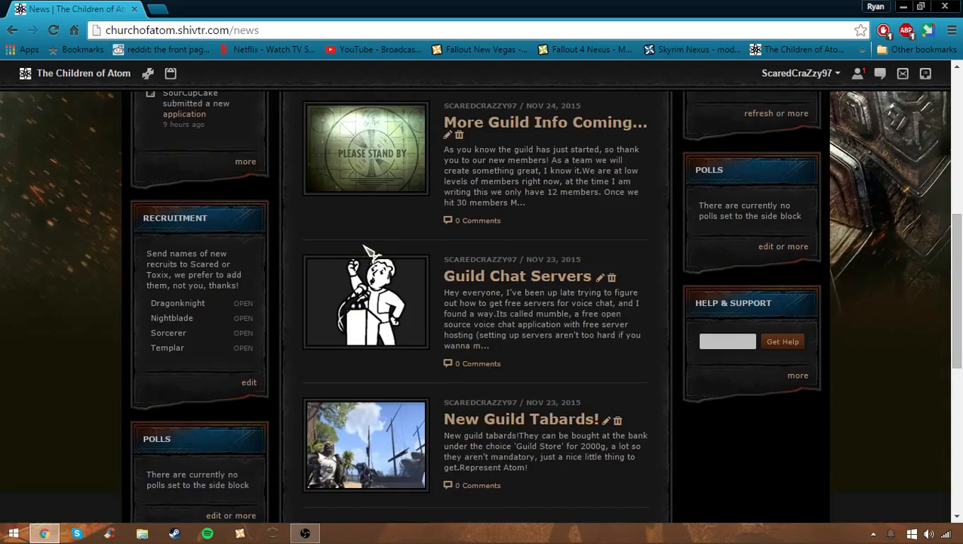
{"action": "scroll", "coordinate": [406, 247], "scroll_direction": "up", "scroll_amount": 3}
{"action": "scroll", "coordinate": [406, 247], "scroll_direction": "down", "scroll_amount": 3}
{"action": "left_click", "coordinate": [468, 289]}
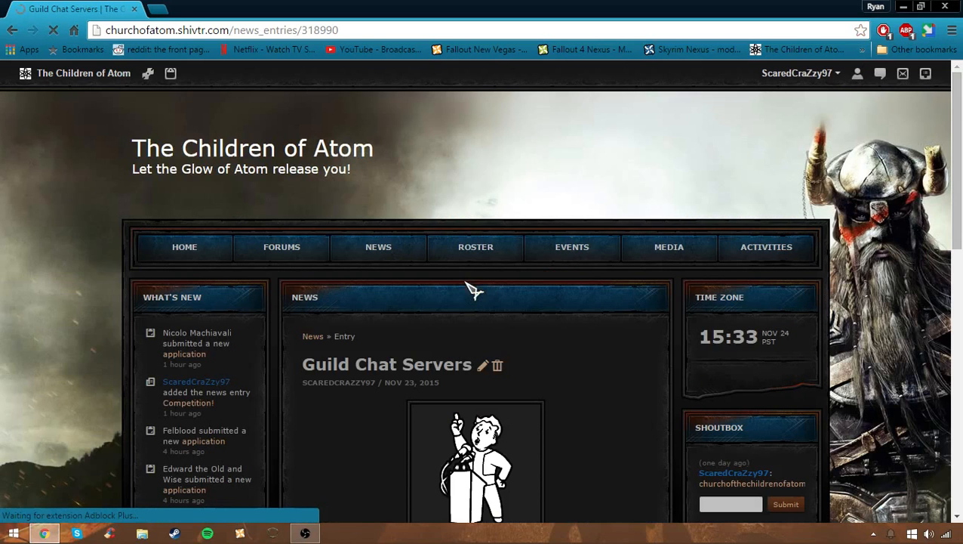
Open the Mumble installation link in the news entry and examine the Windows install instructions through to the final step.
{"action": "scroll", "coordinate": [470, 288], "scroll_direction": "down", "scroll_amount": 2}
{"action": "scroll", "coordinate": [468, 286], "scroll_direction": "down", "scroll_amount": 3}
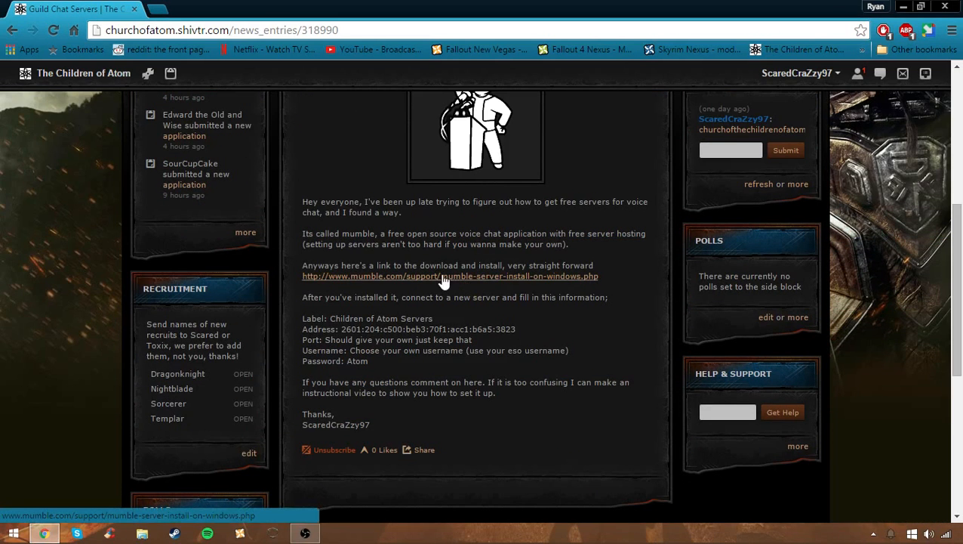
{"action": "left_click", "coordinate": [444, 277]}
{"action": "scroll", "coordinate": [384, 252], "scroll_direction": "down", "scroll_amount": 1}
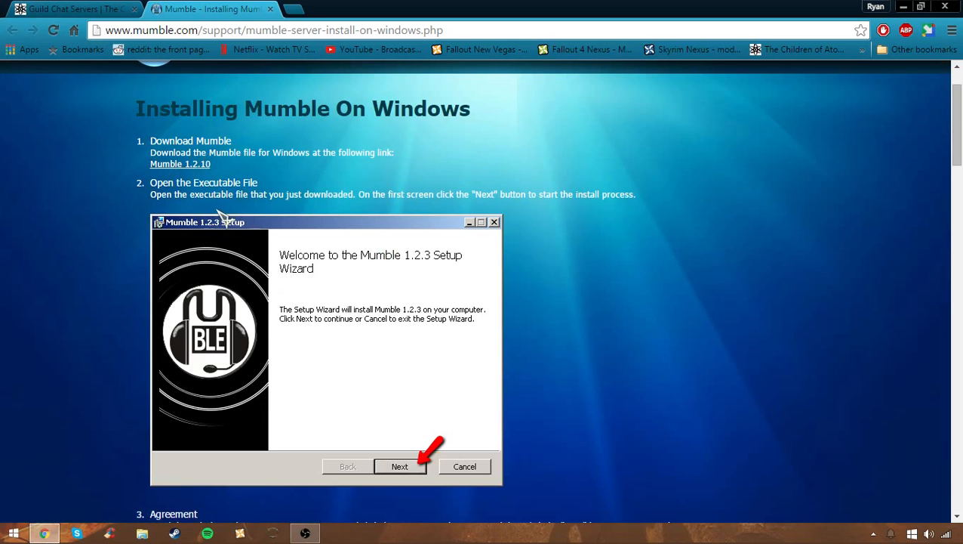
{"action": "scroll", "coordinate": [225, 219], "scroll_direction": "down", "scroll_amount": 3}
{"action": "scroll", "coordinate": [225, 219], "scroll_direction": "down", "scroll_amount": 4}
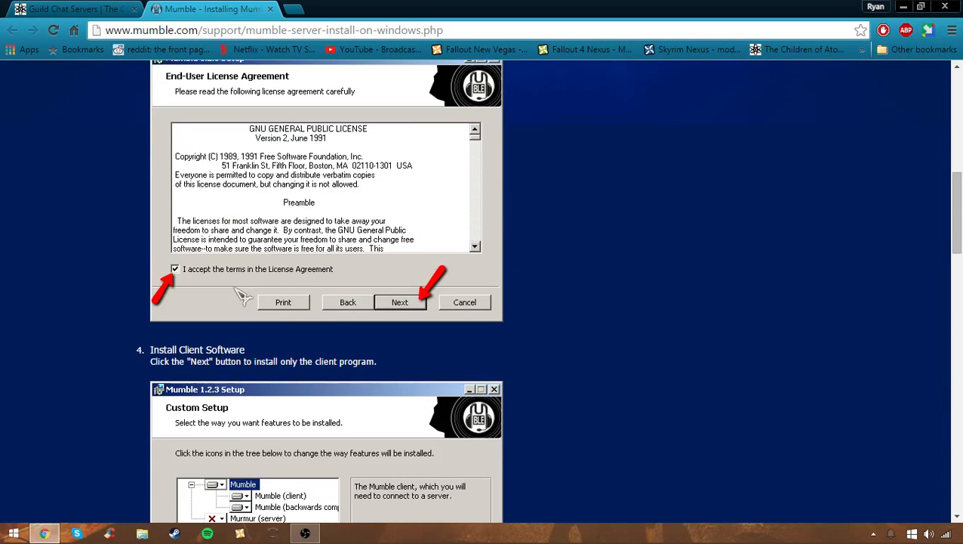
{"action": "scroll", "coordinate": [225, 219], "scroll_direction": "down", "scroll_amount": 1}
{"action": "scroll", "coordinate": [243, 282], "scroll_direction": "down", "scroll_amount": 2}
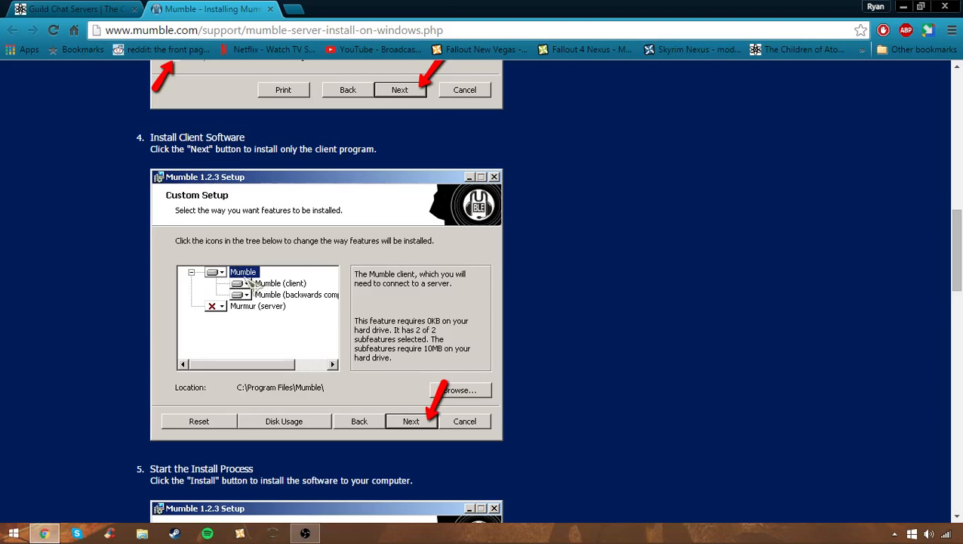
{"action": "scroll", "coordinate": [257, 284], "scroll_direction": "down", "scroll_amount": 2}
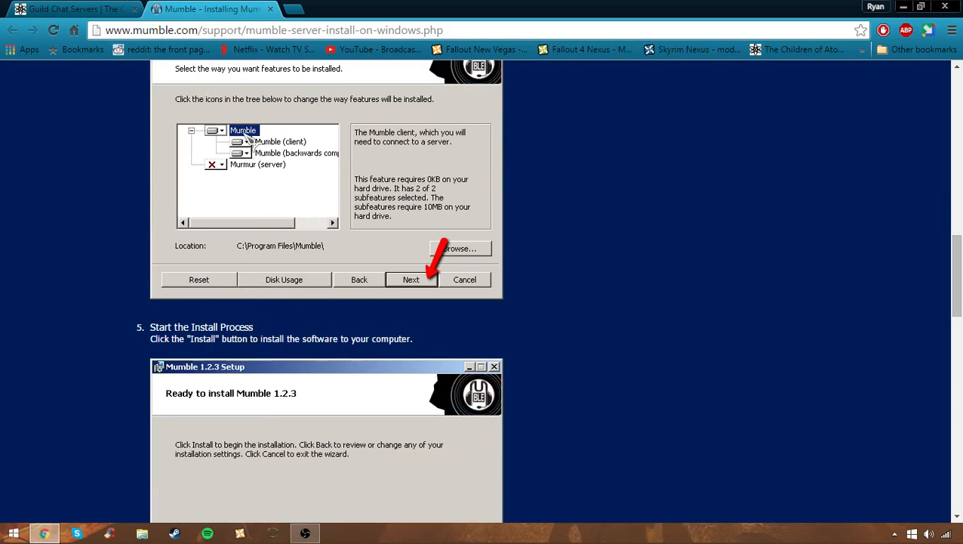
{"action": "scroll", "coordinate": [254, 194], "scroll_direction": "down", "scroll_amount": 1}
{"action": "scroll", "coordinate": [254, 193], "scroll_direction": "up", "scroll_amount": 1}
{"action": "scroll", "coordinate": [423, 294], "scroll_direction": "down", "scroll_amount": 1}
{"action": "scroll", "coordinate": [286, 293], "scroll_direction": "down", "scroll_amount": 9}
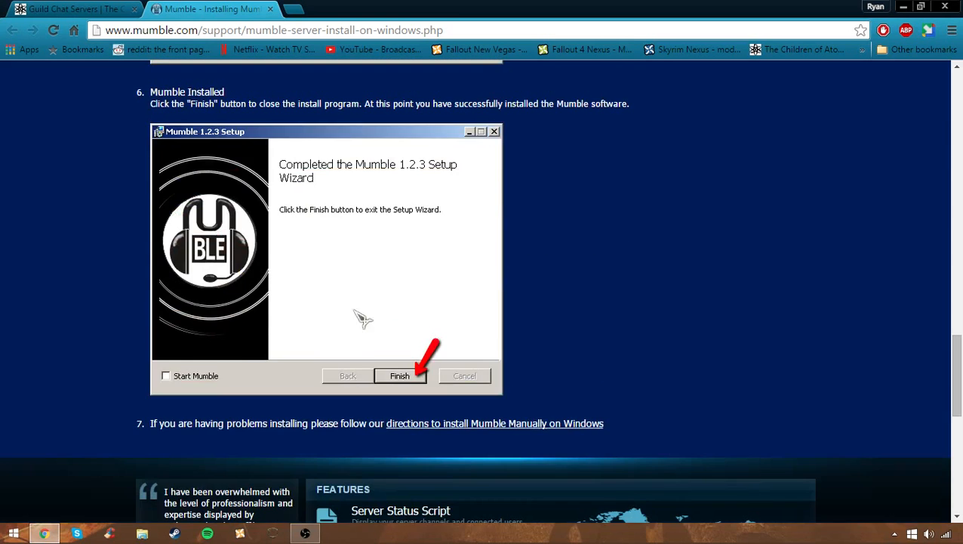
{"action": "scroll", "coordinate": [375, 321], "scroll_direction": "up", "scroll_amount": 3}
Switch to File Explorer and open the Mumble folder inside Program Files (x86) on the C: drive.
{"action": "left_click", "coordinate": [906, 7]}
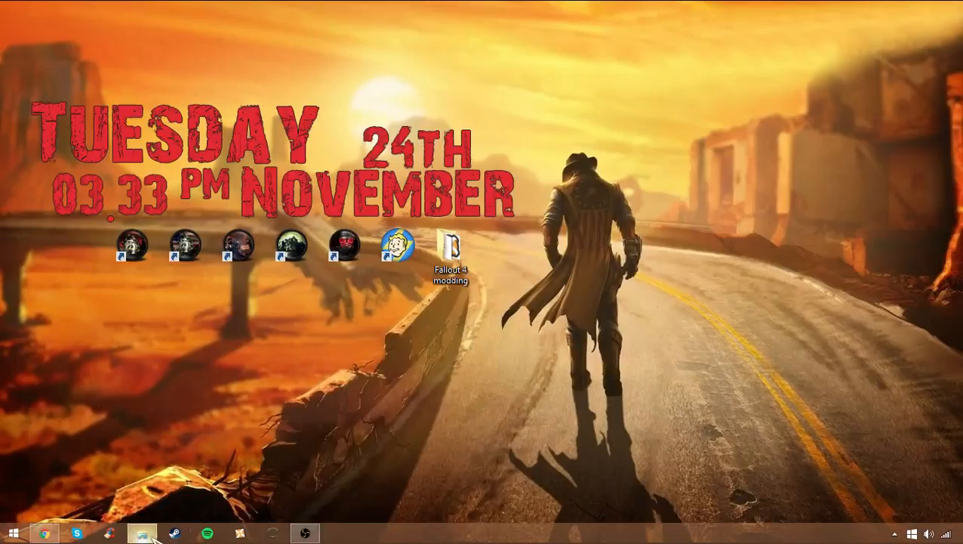
{"action": "left_click", "coordinate": [142, 533]}
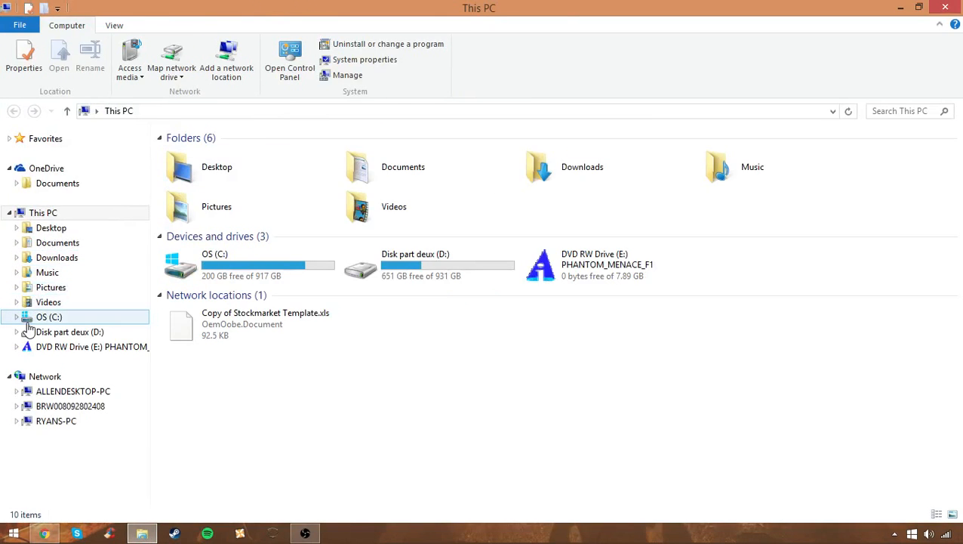
{"action": "left_click", "coordinate": [45, 317]}
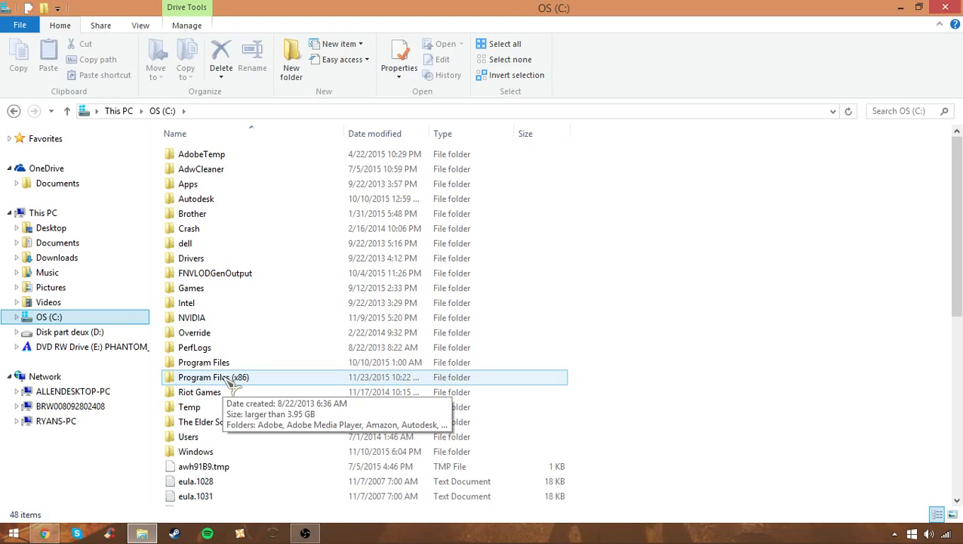
{"action": "left_click", "coordinate": [251, 380]}
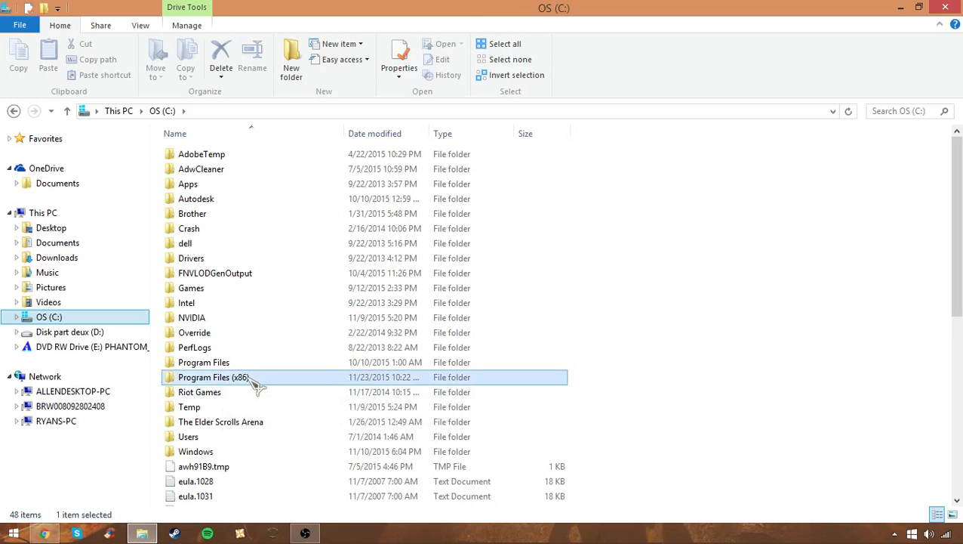
{"action": "double_click", "coordinate": [256, 381]}
{"action": "left_click", "coordinate": [253, 382]}
{"action": "scroll", "coordinate": [253, 388], "scroll_direction": "down", "scroll_amount": 7}
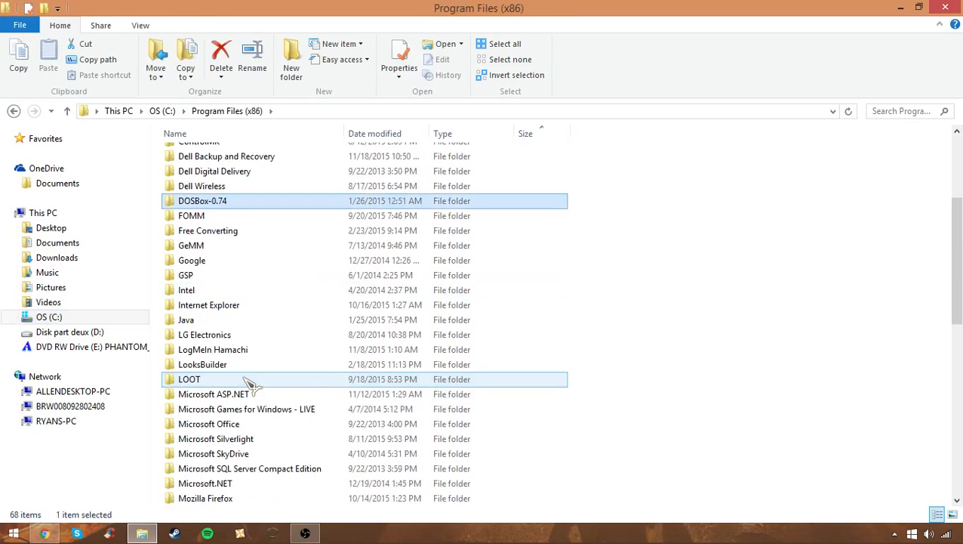
{"action": "double_click", "coordinate": [256, 399]}
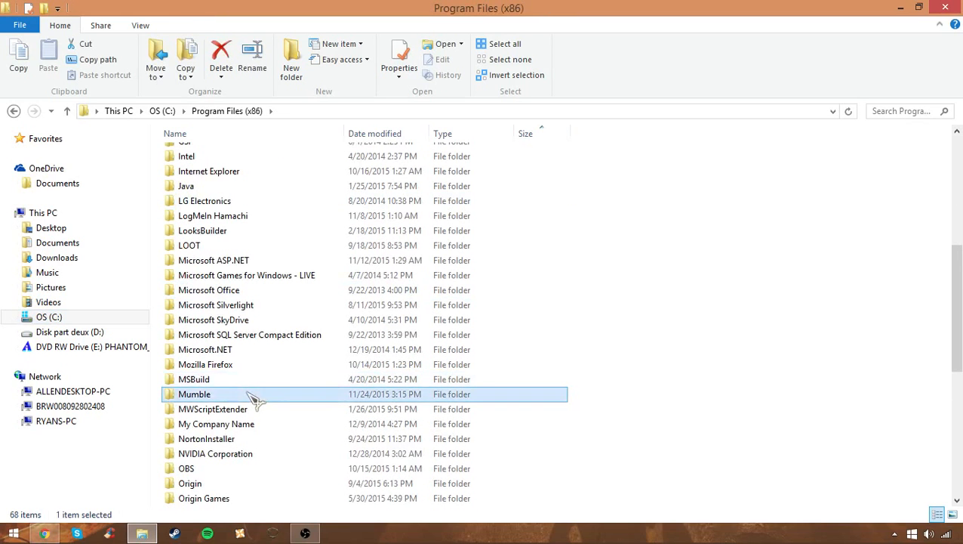
Create a desktop shortcut for the mumble application and move it to an open spot near the desktop's centre.
{"action": "scroll", "coordinate": [254, 400], "scroll_direction": "down", "scroll_amount": 4}
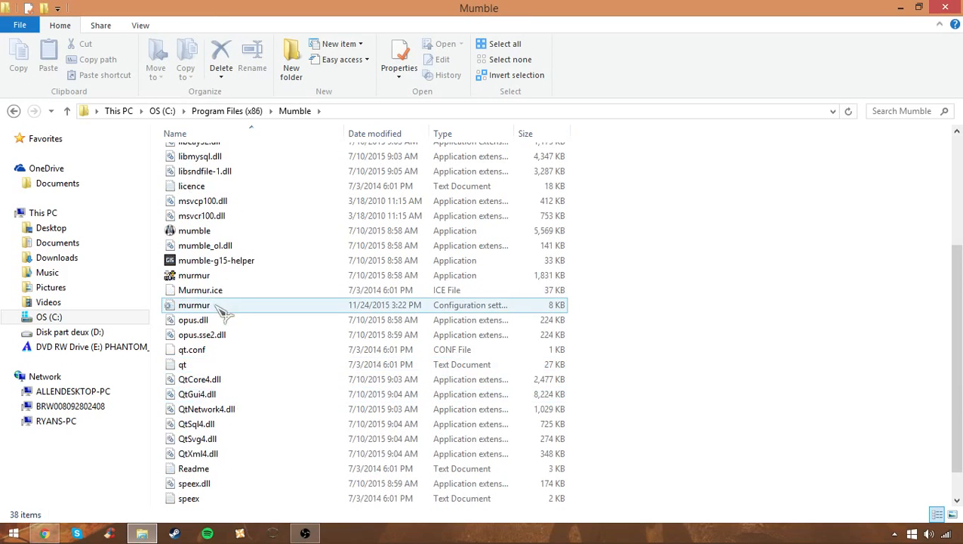
{"action": "scroll", "coordinate": [217, 308], "scroll_direction": "up", "scroll_amount": 1}
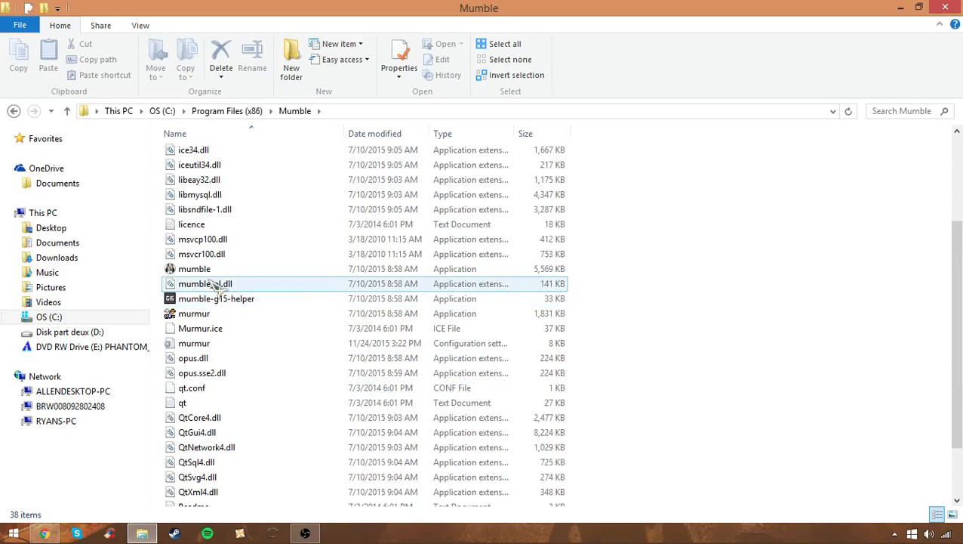
{"action": "scroll", "coordinate": [203, 298], "scroll_direction": "up", "scroll_amount": 1}
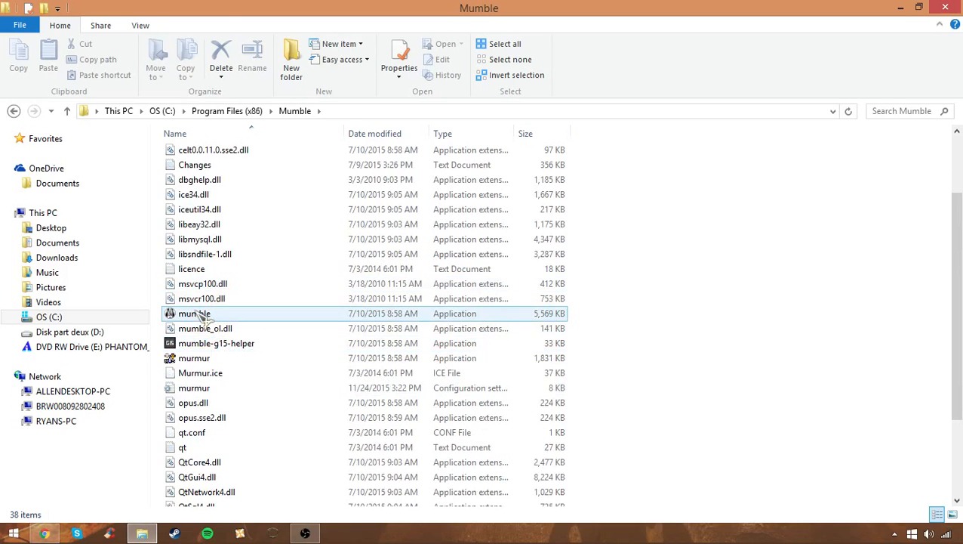
{"action": "left_click", "coordinate": [199, 311]}
{"action": "right_click", "coordinate": [198, 310]}
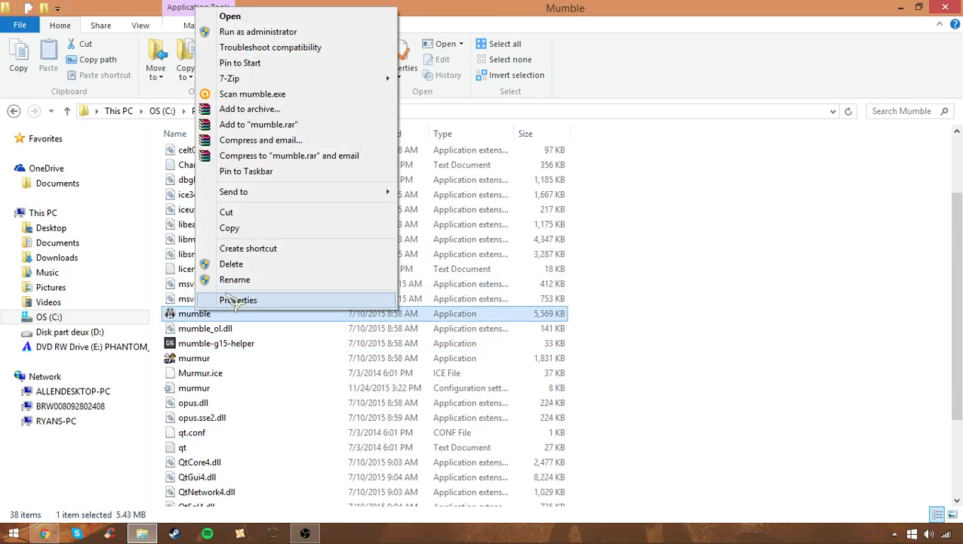
{"action": "left_click", "coordinate": [256, 248]}
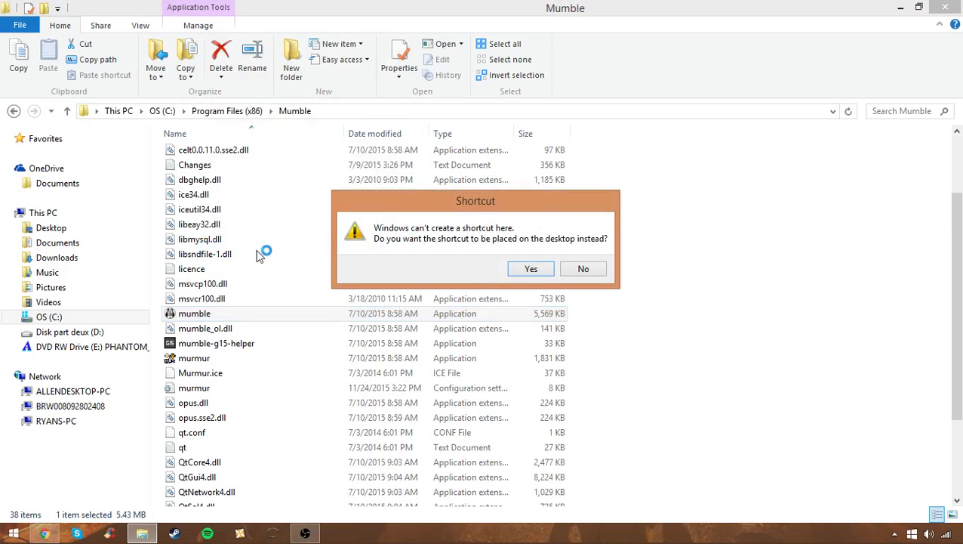
{"action": "left_click", "coordinate": [530, 268]}
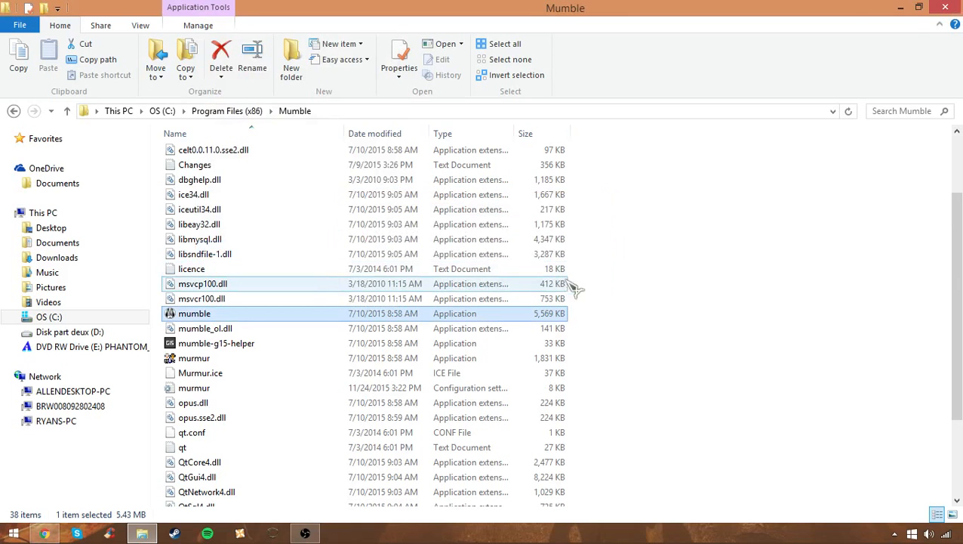
{"action": "left_click", "coordinate": [901, 7]}
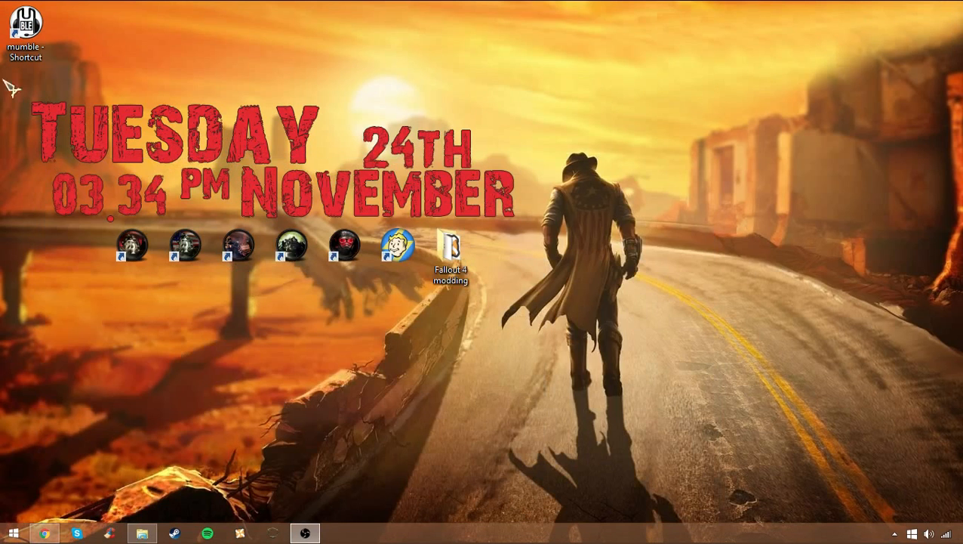
{"action": "left_click_drag", "start_coordinate": [26, 26], "coordinate": [611, 179]}
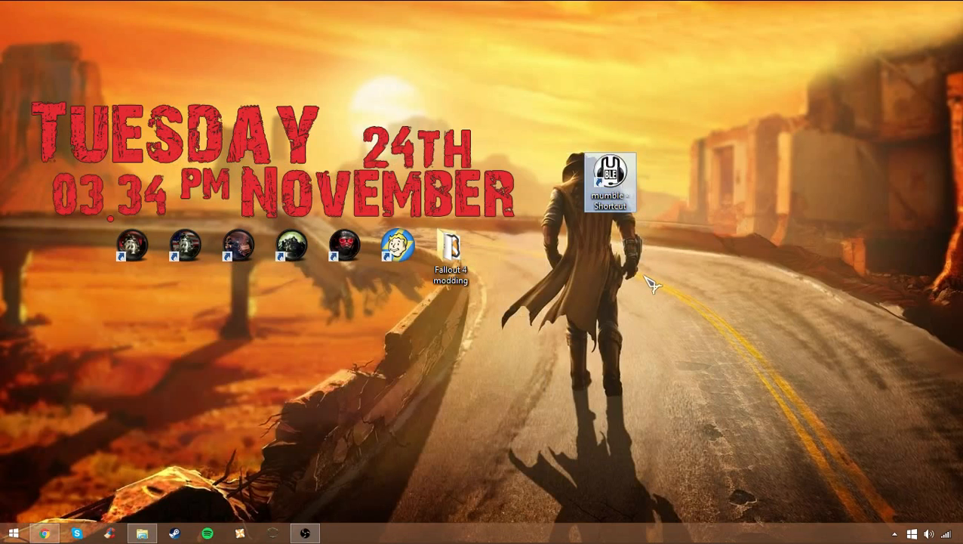
Launch Mumble from its desktop shortcut and dismiss the server connection dialog without connecting.
{"action": "double_click", "coordinate": [601, 190]}
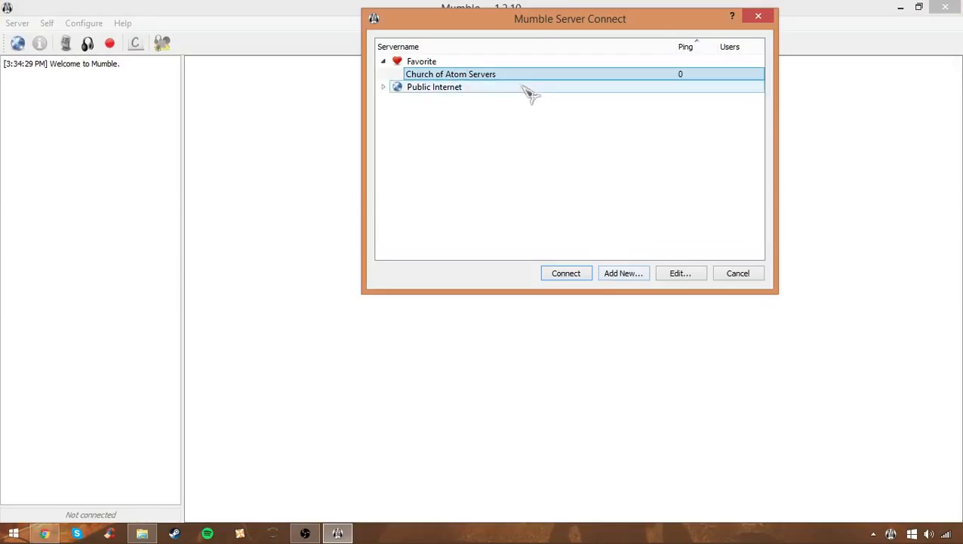
{"action": "left_click_drag", "start_coordinate": [560, 23], "coordinate": [467, 78]}
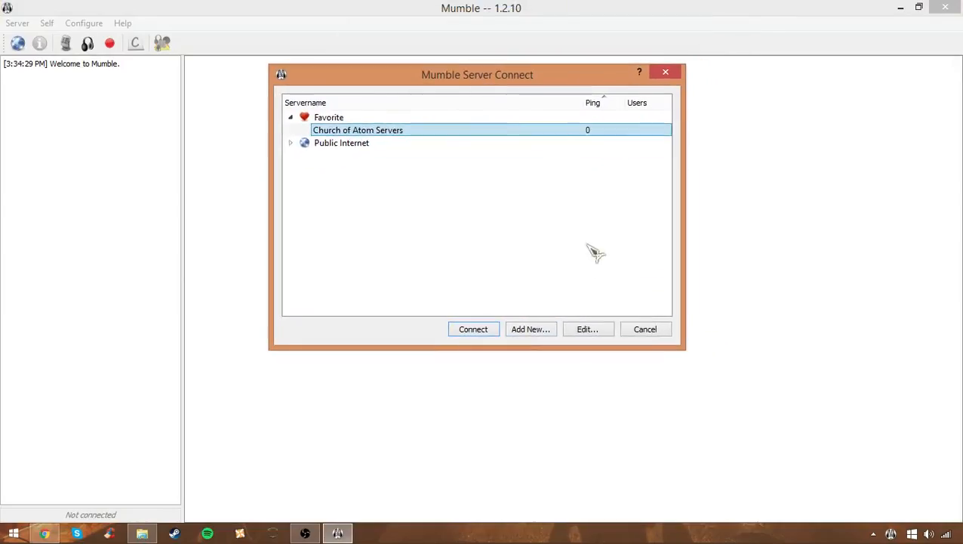
{"action": "left_click", "coordinate": [645, 330]}
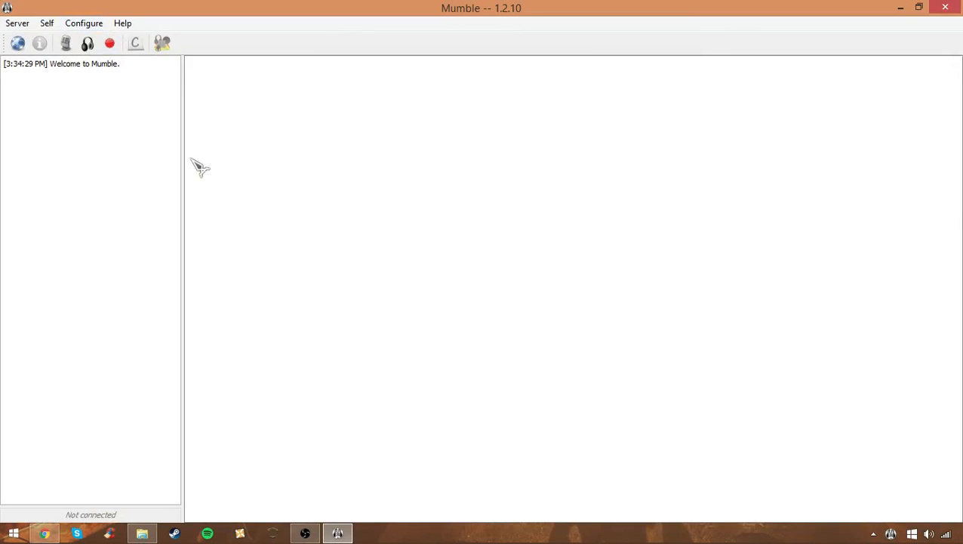
View the Audio Wizard's input and output device selection page and close the wizard without changes.
{"action": "left_click", "coordinate": [89, 24]}
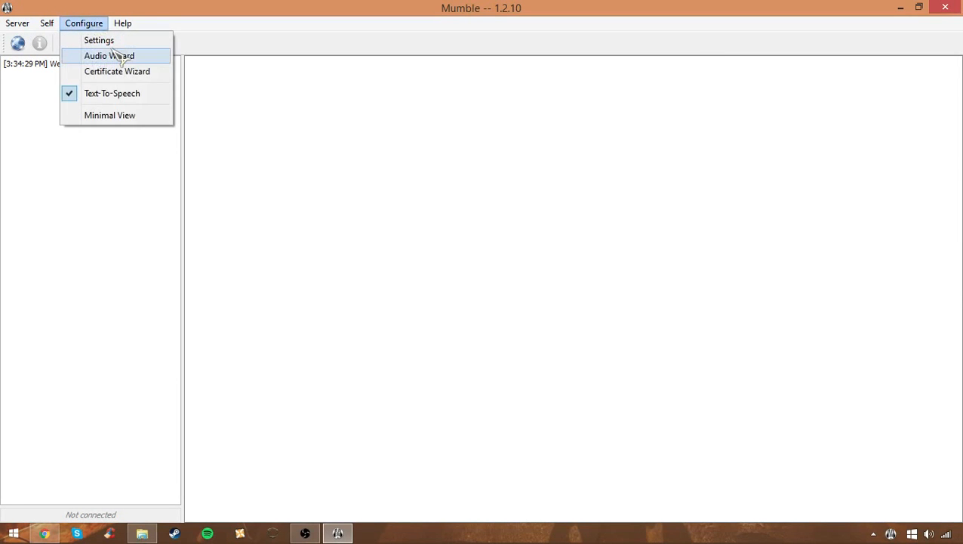
{"action": "left_click", "coordinate": [113, 57]}
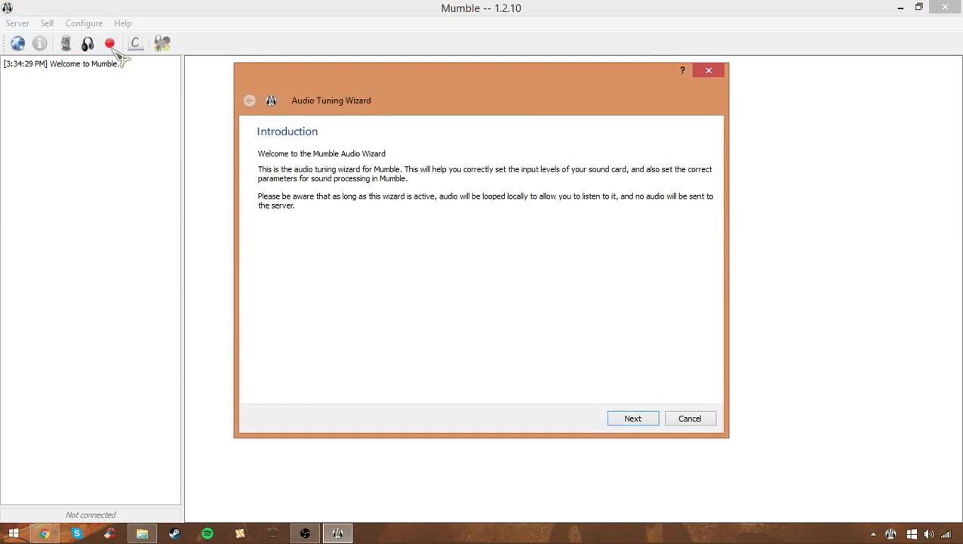
{"action": "left_click", "coordinate": [633, 419]}
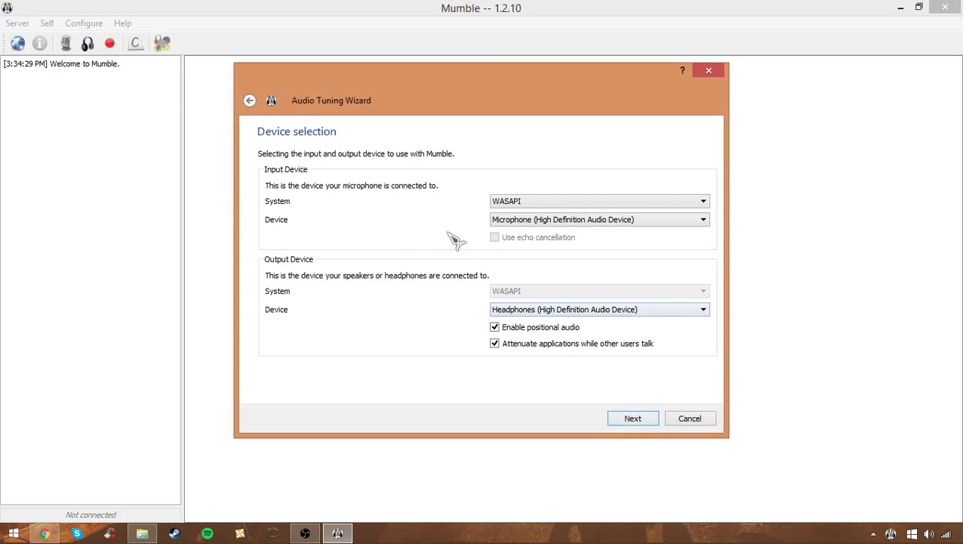
{"action": "left_click", "coordinate": [679, 422]}
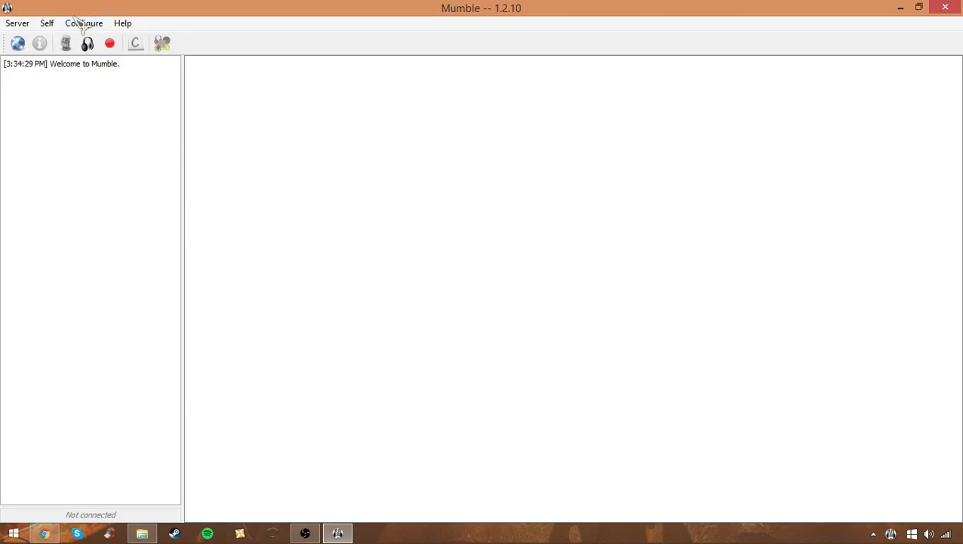
View the Certificate Wizard's new certificate page with its name and email fields, and cancel without creating one.
{"action": "left_click", "coordinate": [83, 23]}
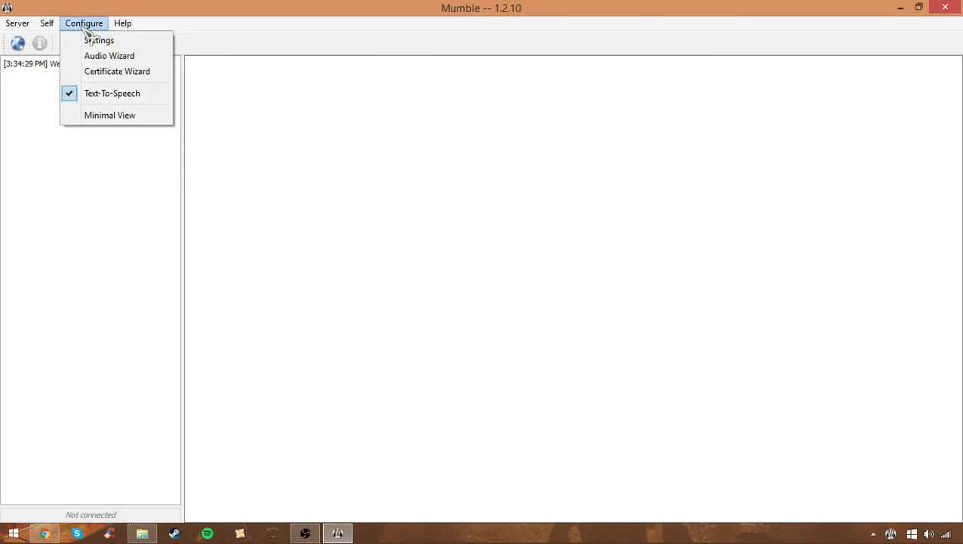
{"action": "left_click", "coordinate": [120, 71]}
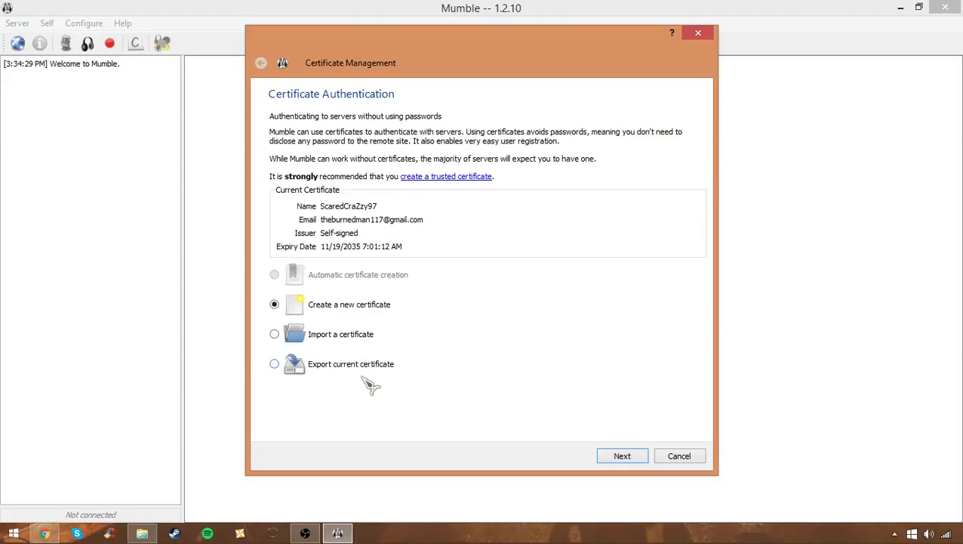
{"action": "left_click", "coordinate": [624, 457]}
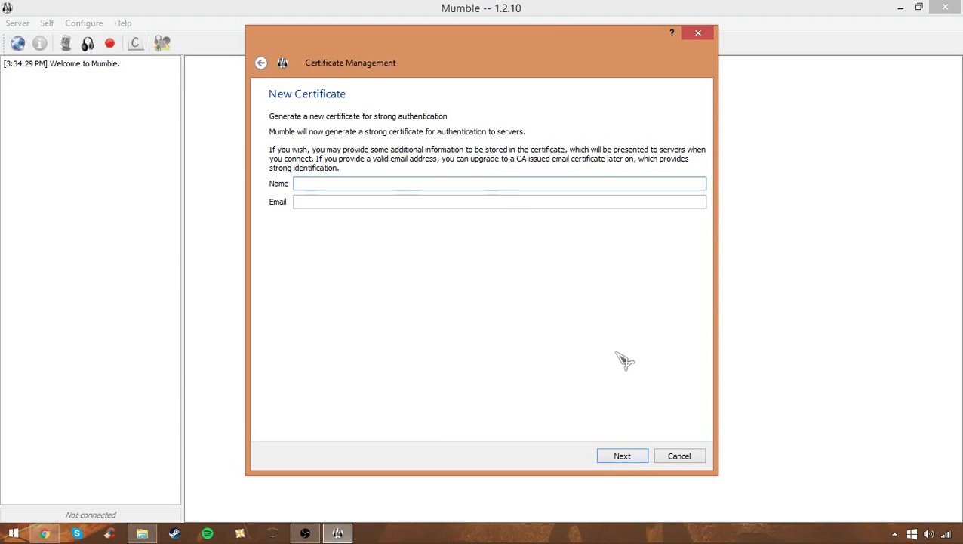
{"action": "left_click", "coordinate": [686, 458]}
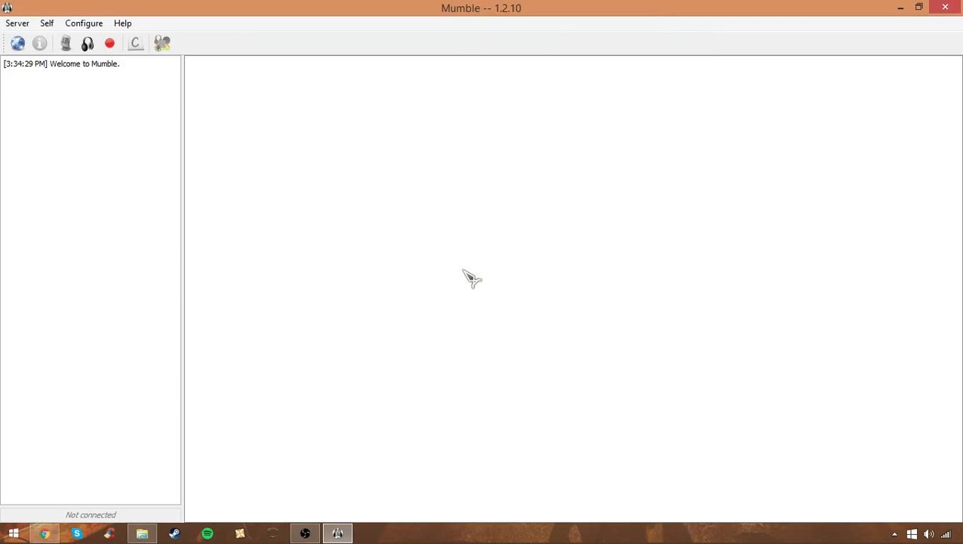
Open the server connection list and look through the Church of Atom Servers favourite and the Public Internet servers.
{"action": "left_click", "coordinate": [17, 22]}
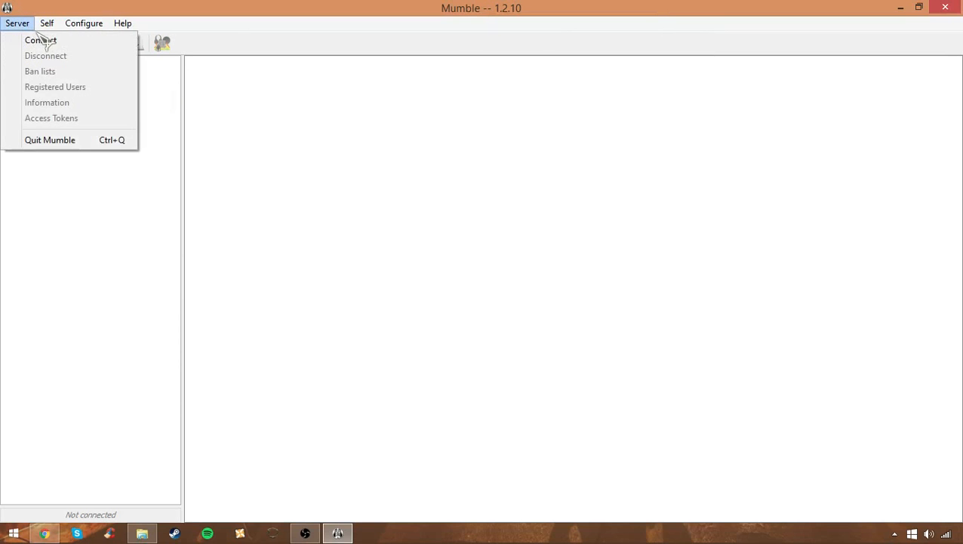
{"action": "left_click", "coordinate": [45, 40]}
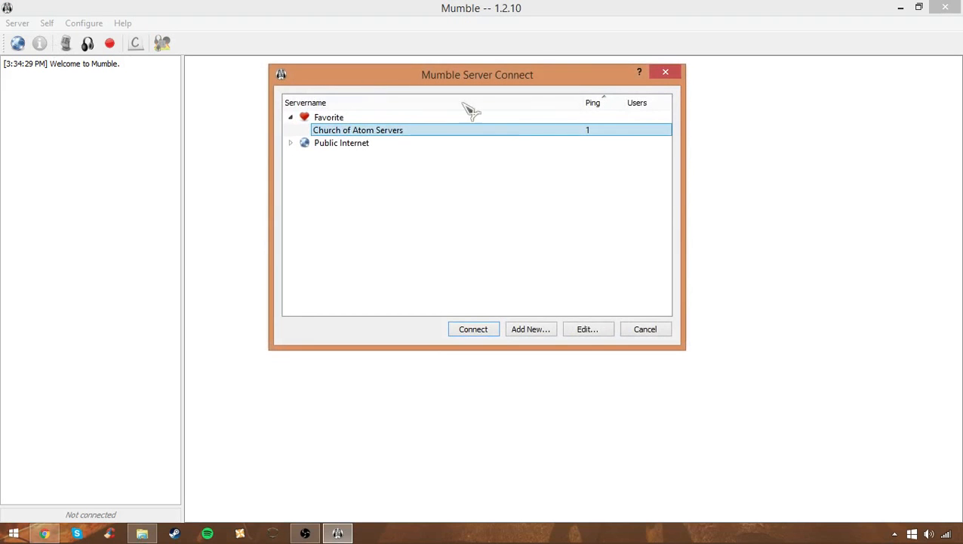
{"action": "left_click", "coordinate": [328, 145]}
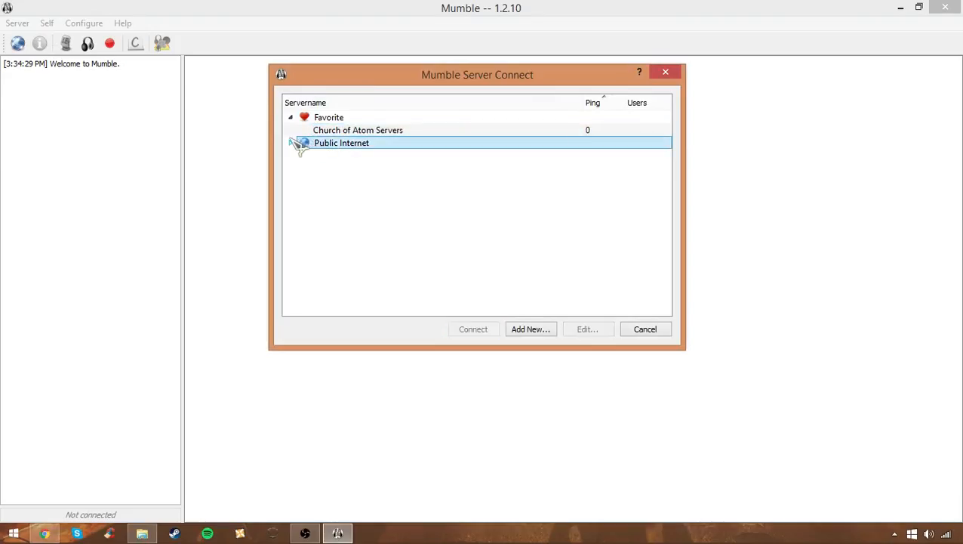
{"action": "left_click", "coordinate": [398, 133]}
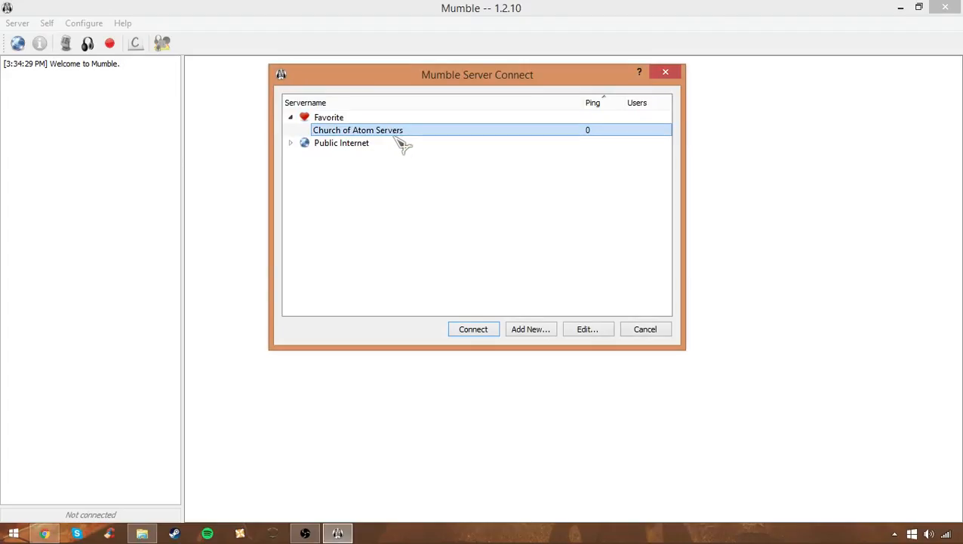
{"action": "mouse_move", "coordinate": [397, 142]}
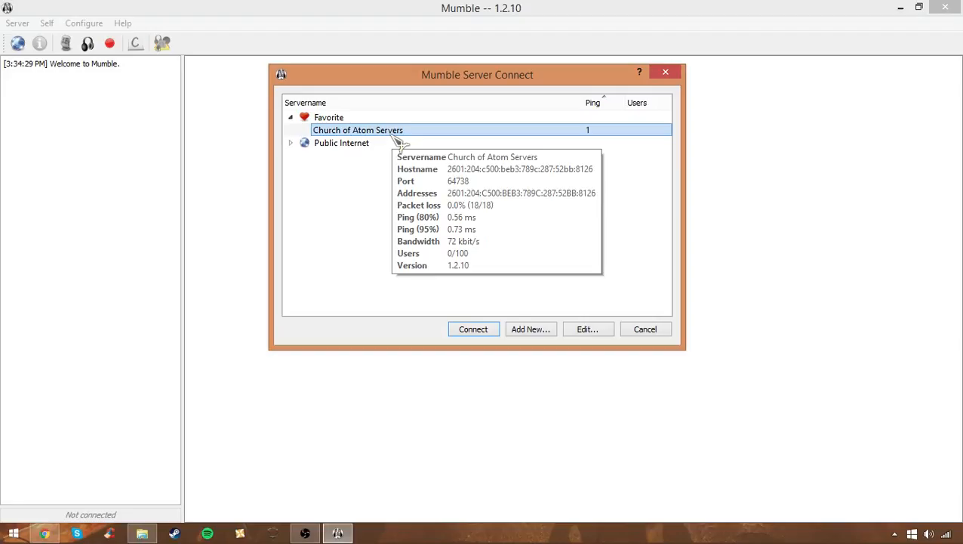
{"action": "left_click", "coordinate": [293, 144]}
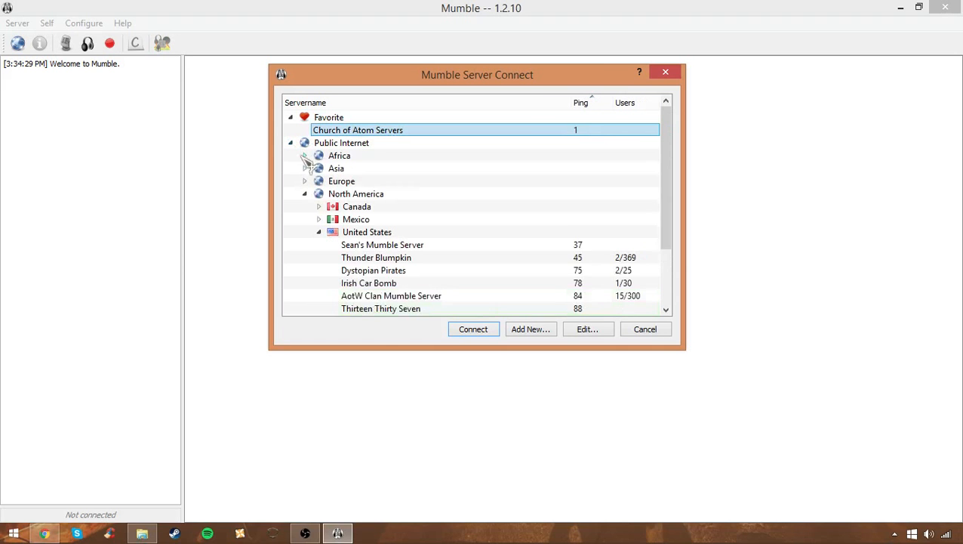
{"action": "left_click_drag", "start_coordinate": [665, 148], "coordinate": [668, 155]}
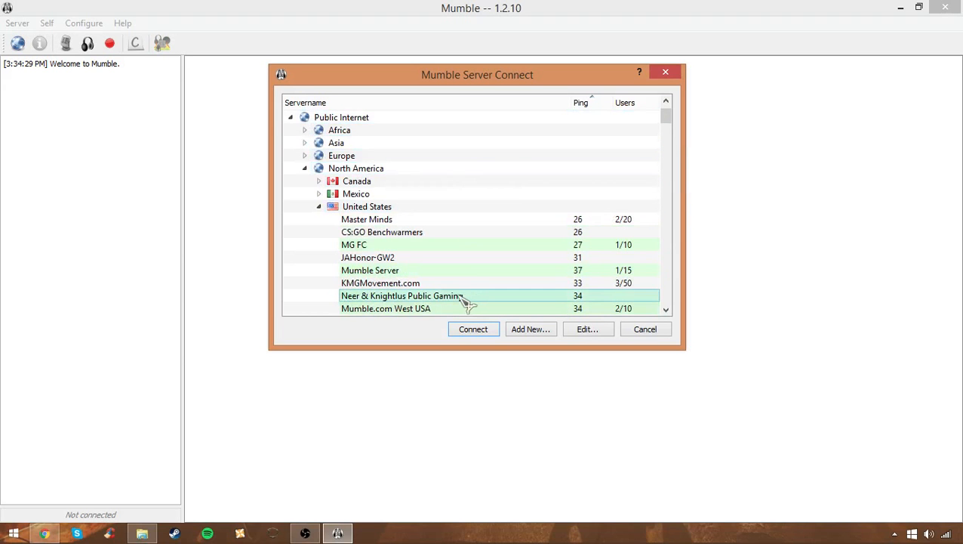
Start adding a new server, then switch to Chrome, close the Mumble installation page and review the guild post's server details.
{"action": "left_click", "coordinate": [528, 330]}
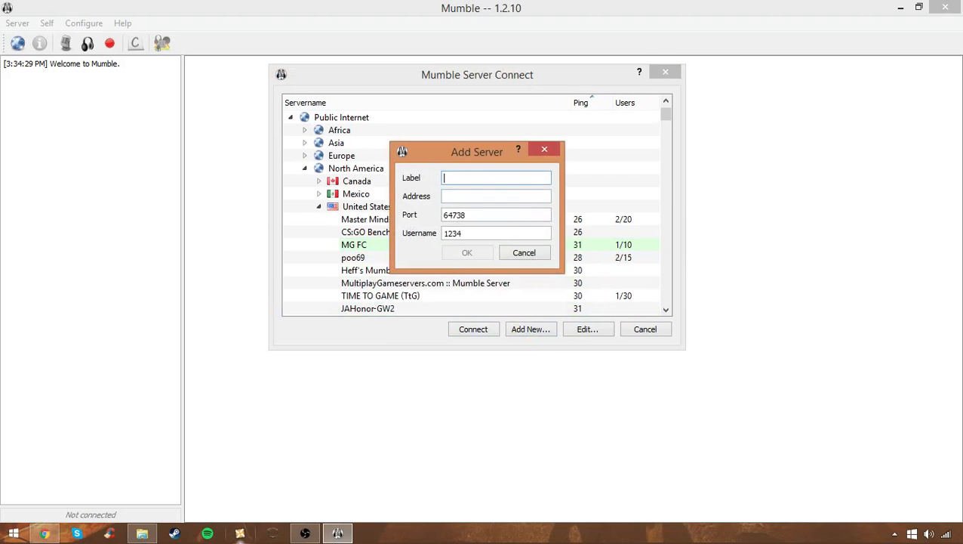
{"action": "left_click", "coordinate": [45, 533]}
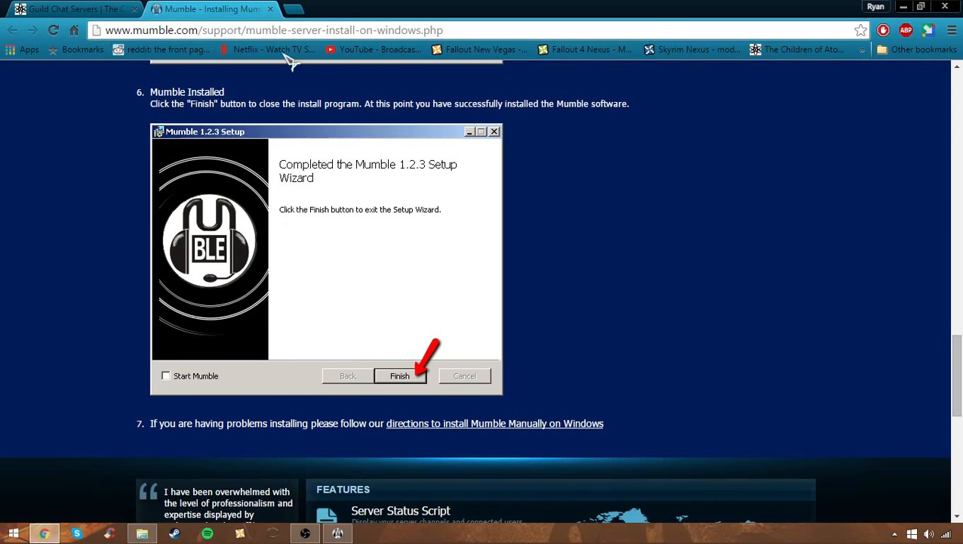
{"action": "left_click", "coordinate": [76, 9]}
{"action": "left_click", "coordinate": [269, 8]}
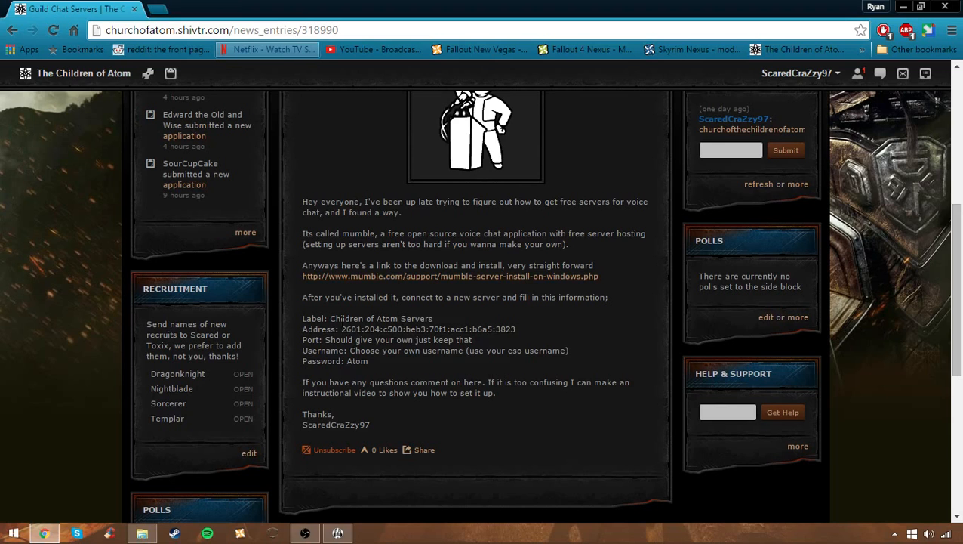
{"action": "left_click_drag", "start_coordinate": [341, 318], "coordinate": [349, 369]}
{"action": "left_click", "coordinate": [350, 392]}
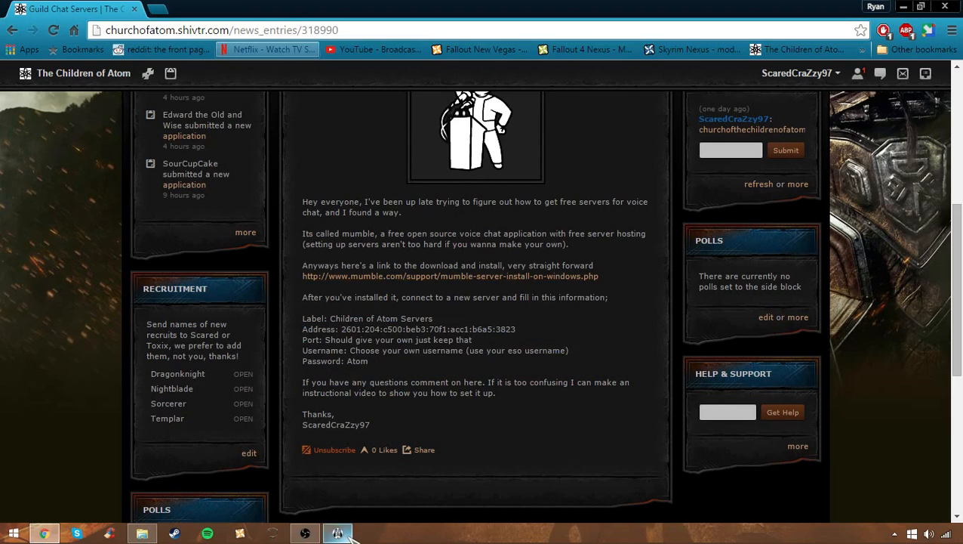
Switch back to Mumble and paste the copied server address into the new server entry.
{"action": "left_click", "coordinate": [337, 533]}
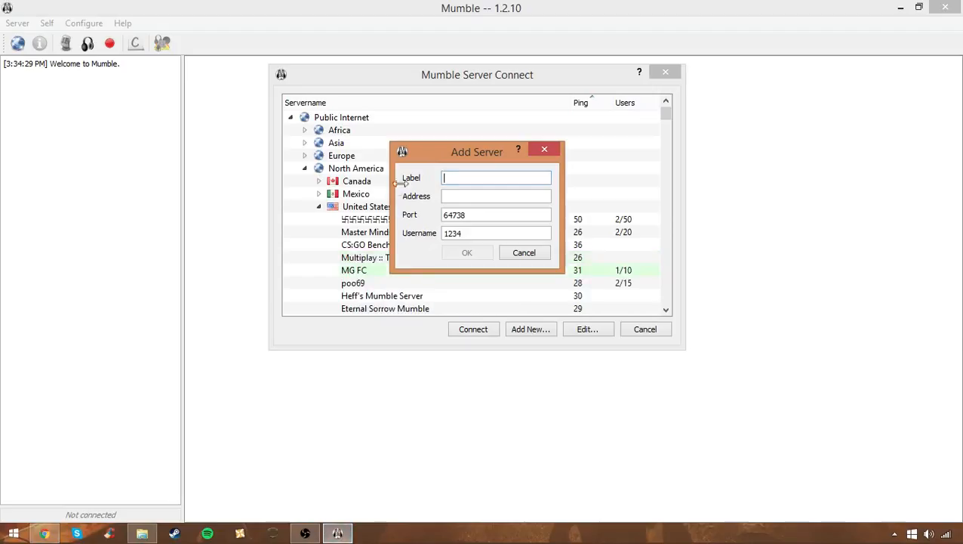
{"action": "left_click", "coordinate": [455, 199]}
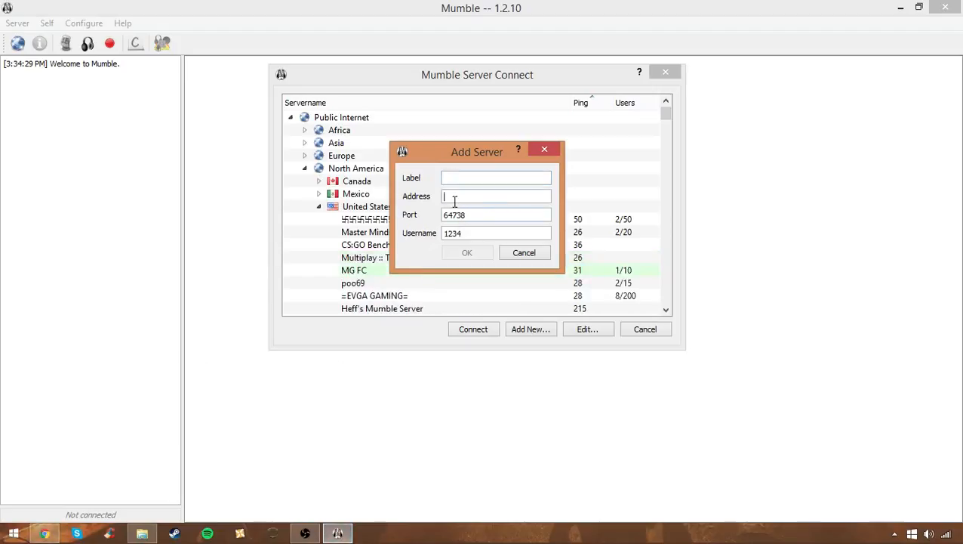
{"action": "key", "text": "ctrl+v"}
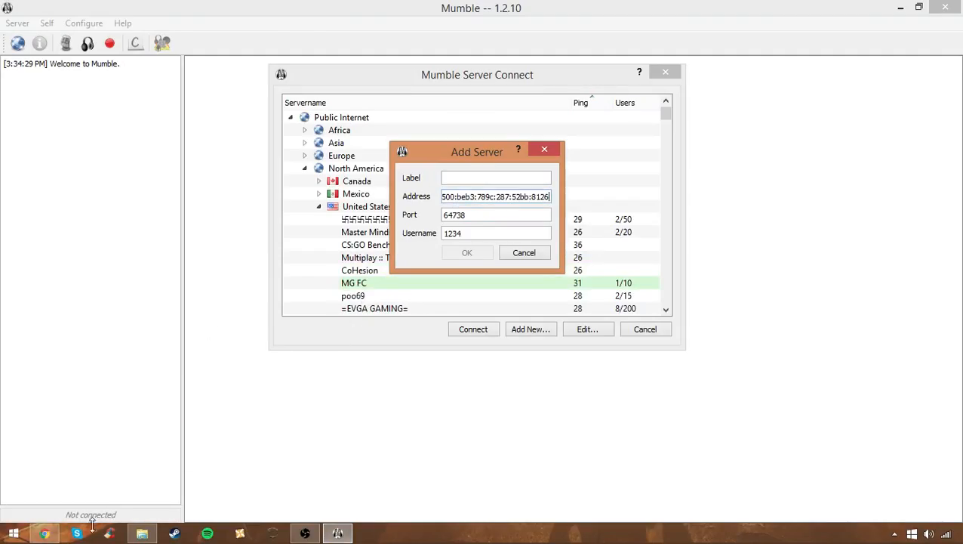
Look up the server label in Chrome's guild post and label the new Mumble server entry "Children of Atom Servers".
{"action": "left_click", "coordinate": [44, 532]}
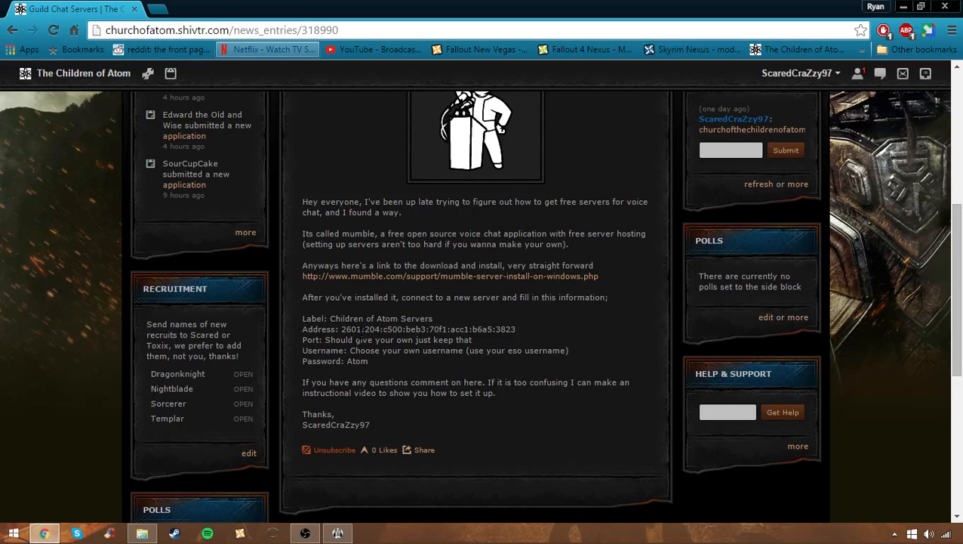
{"action": "mouse_move", "coordinate": [339, 329]}
{"action": "left_mouse_down"}
{"action": "mouse_move", "coordinate": [513, 329]}
{"action": "mouse_move", "coordinate": [335, 318]}
{"action": "left_mouse_up"}
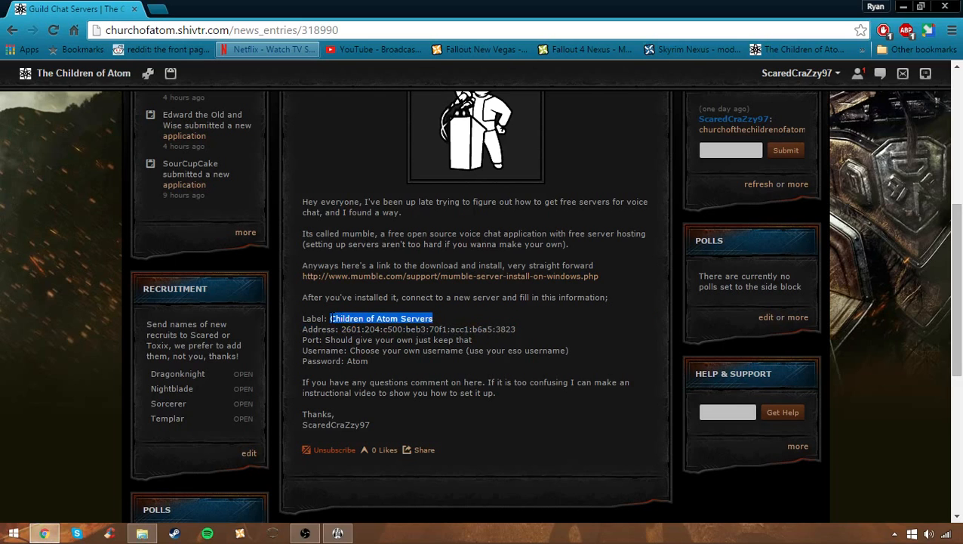
{"action": "left_click", "coordinate": [337, 533]}
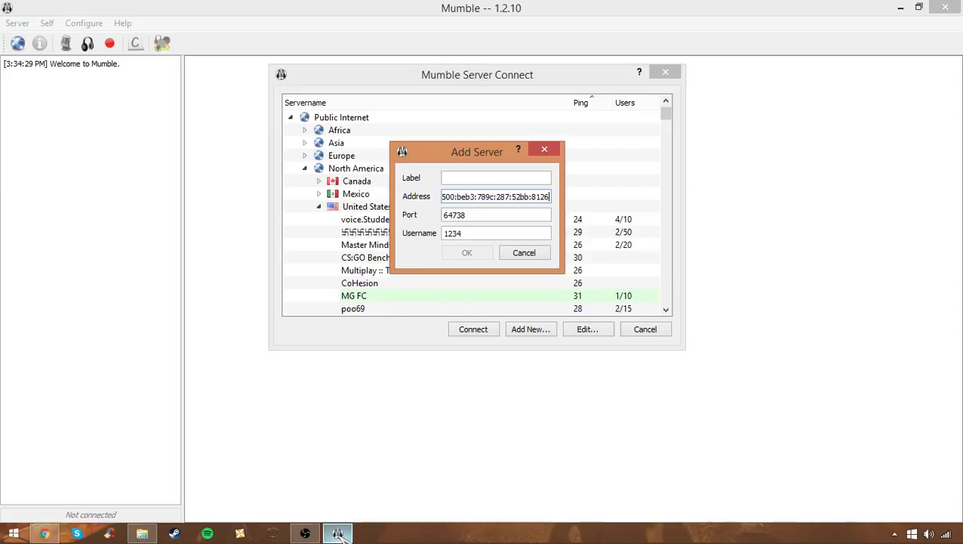
{"action": "left_click", "coordinate": [472, 177]}
{"action": "type", "text": "Children of Atom Servers"}
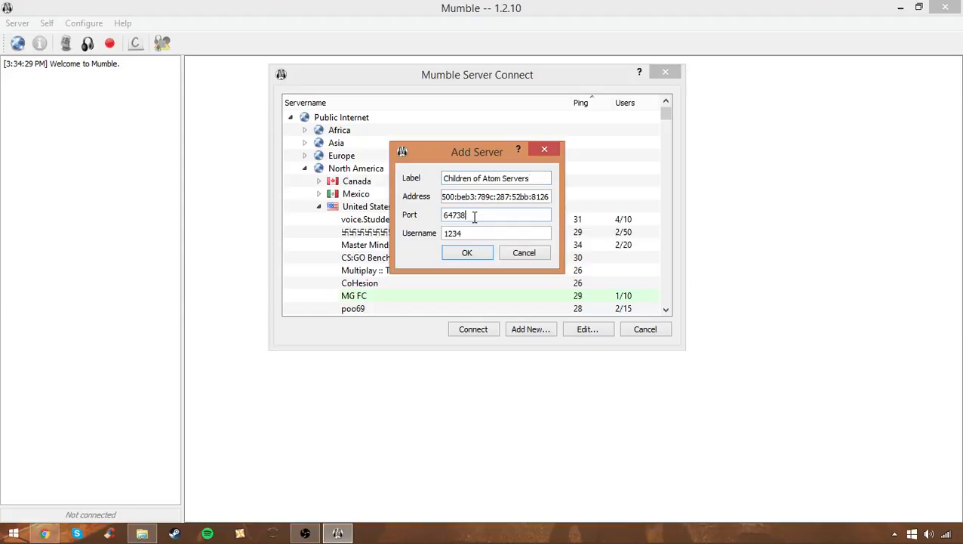
Save the new server entry with its prefilled port and username, and connect to Children of Atom Servers.
{"action": "left_click_drag", "start_coordinate": [475, 215], "coordinate": [408, 224]}
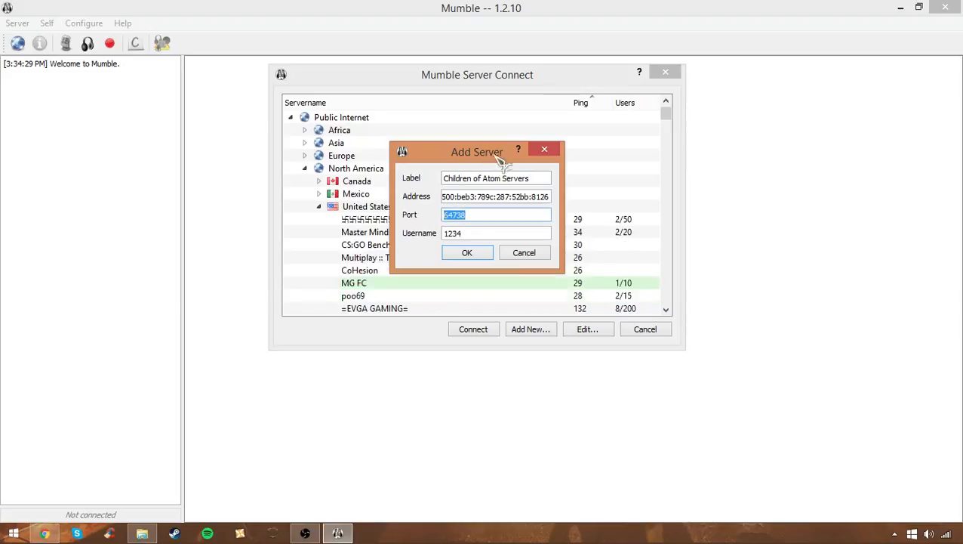
{"action": "left_click", "coordinate": [472, 218]}
{"action": "mouse_move", "coordinate": [472, 218]}
{"action": "left_mouse_down"}
{"action": "mouse_move", "coordinate": [444, 216]}
{"action": "mouse_move", "coordinate": [472, 215]}
{"action": "left_mouse_up"}
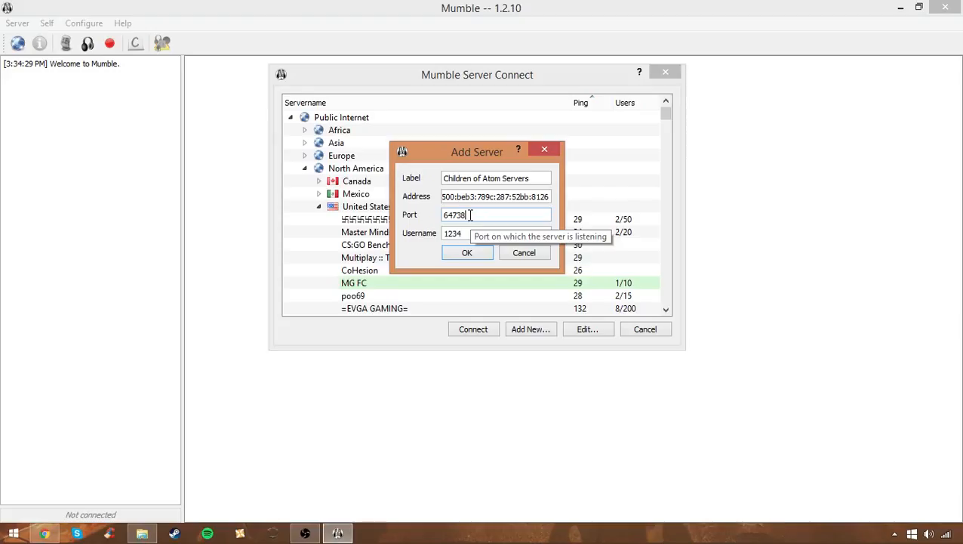
{"action": "key", "text": "Tab"}
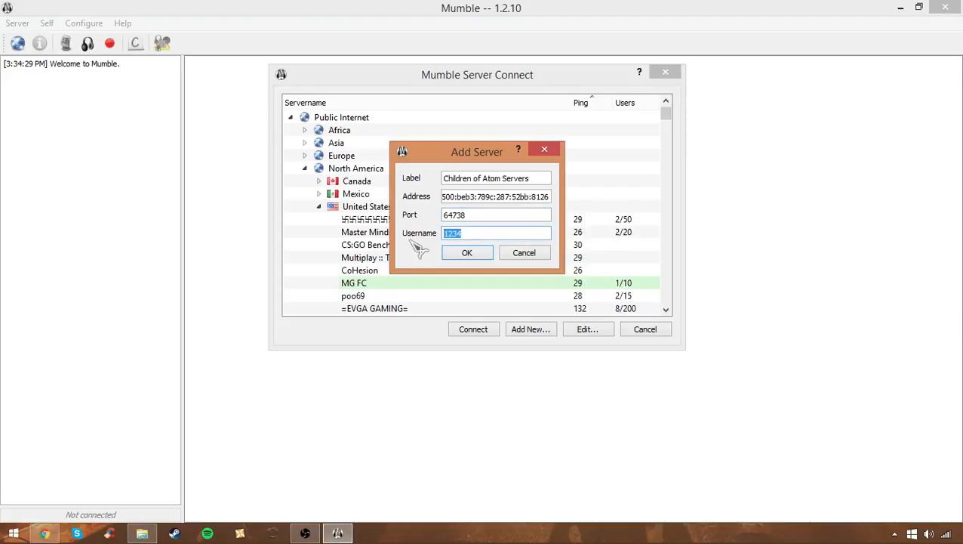
{"action": "left_click", "coordinate": [477, 255]}
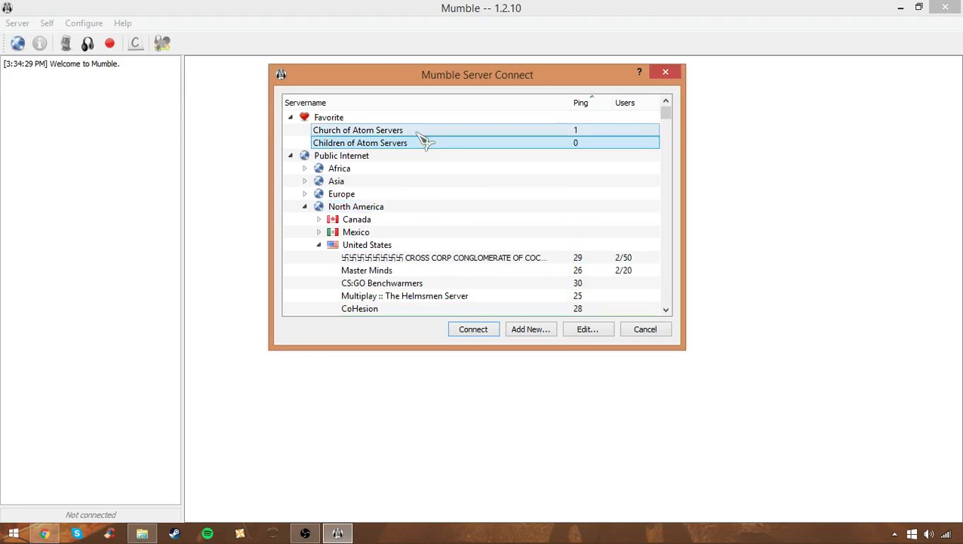
{"action": "left_click", "coordinate": [488, 332]}
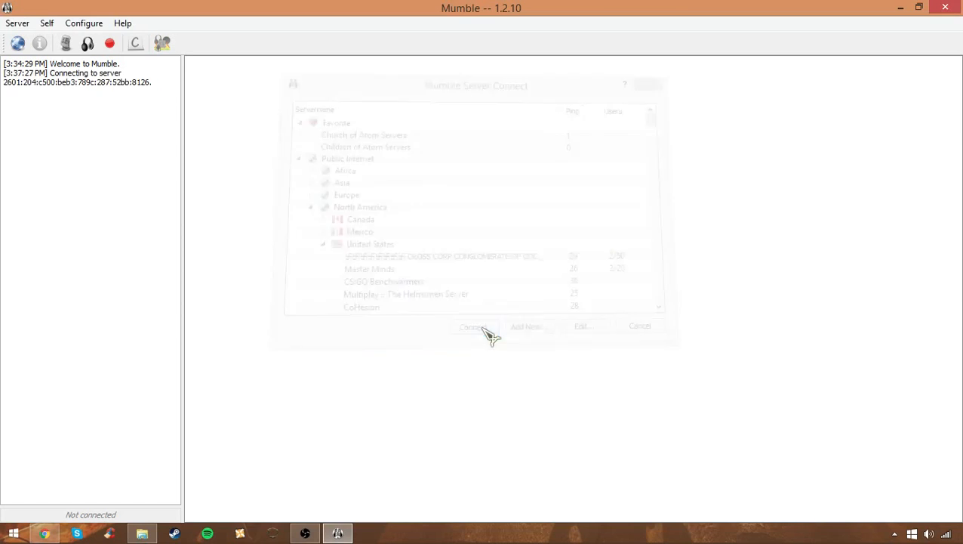
{"action": "left_click", "coordinate": [272, 103]}
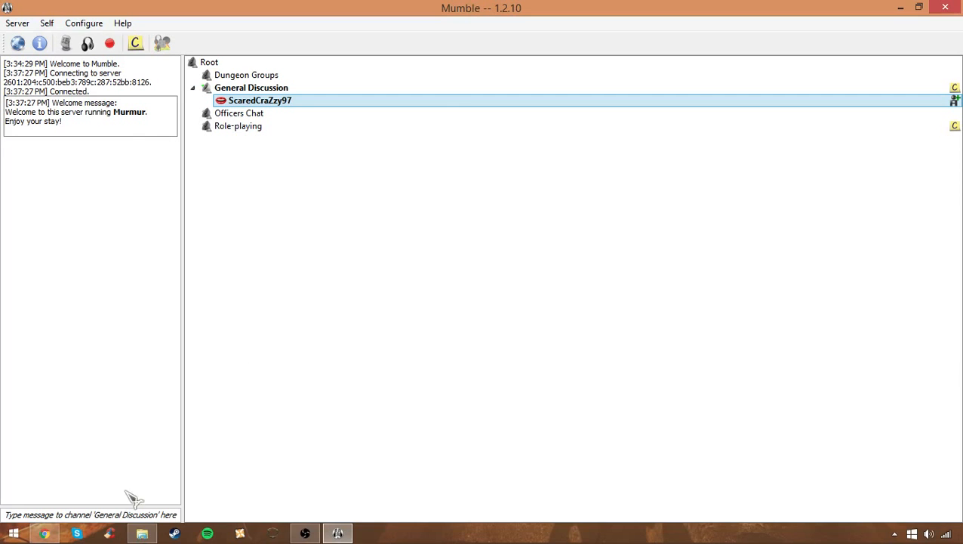
Switch to Chrome to view the server password line in the guild post, and minimize the browser to return to Mumble.
{"action": "left_click", "coordinate": [45, 533]}
{"action": "left_click", "coordinate": [365, 361]}
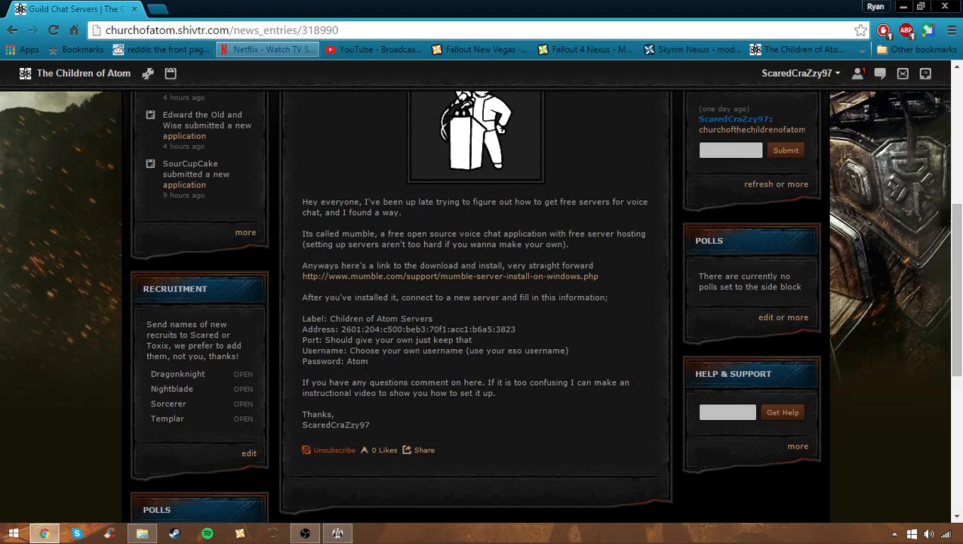
{"action": "double_click", "coordinate": [358, 361]}
{"action": "left_click", "coordinate": [365, 383]}
{"action": "left_click", "coordinate": [904, 7]}
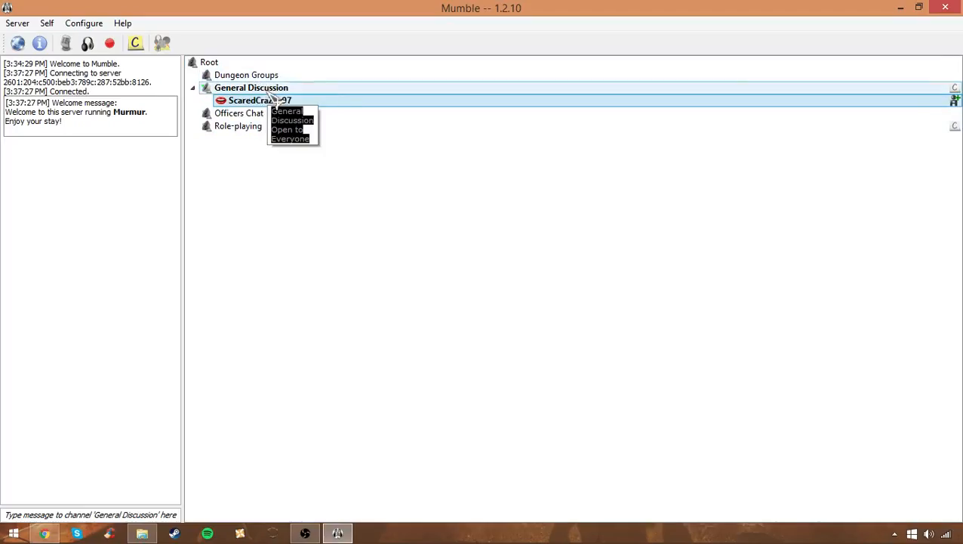
Collapse and expand the General Discussion channel to view the users in it.
{"action": "left_click", "coordinate": [193, 88]}
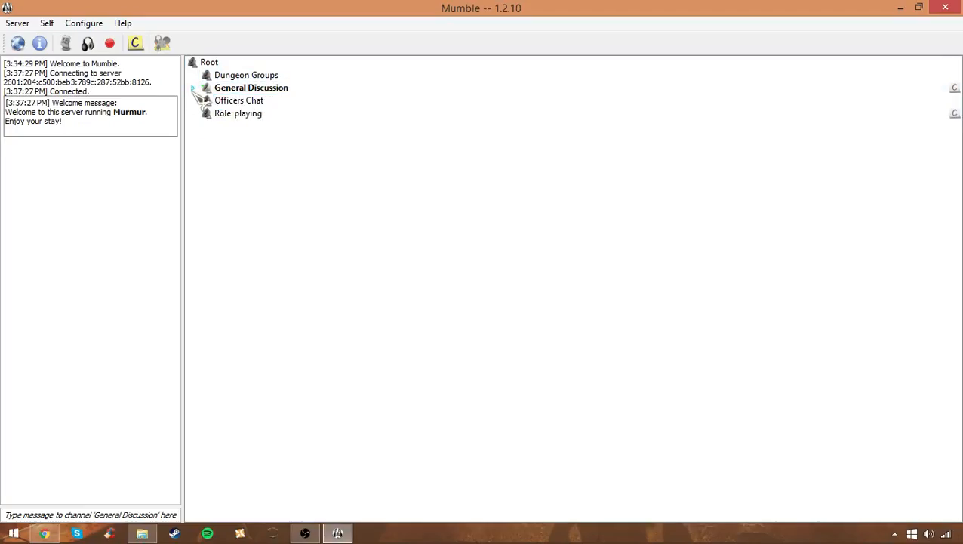
{"action": "left_click", "coordinate": [193, 88]}
{"action": "left_click", "coordinate": [194, 88]}
{"action": "right_click", "coordinate": [292, 167]}
{"action": "left_click", "coordinate": [235, 253]}
{"action": "left_click", "coordinate": [194, 88]}
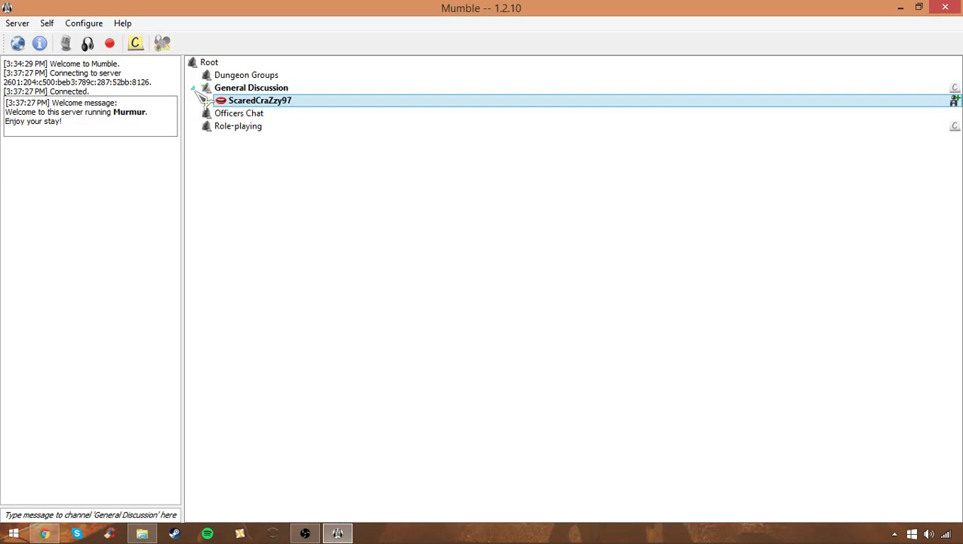